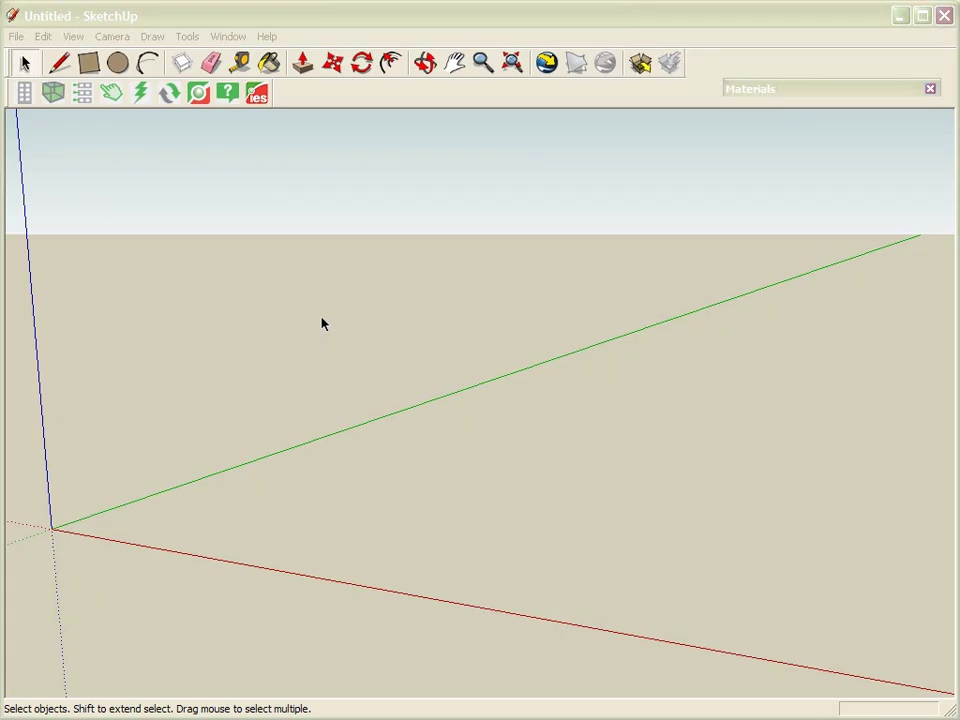
# Step: Draw three adjoining rectangles forming an H-shaped footprint on the ground plane
pyautogui.press('o')
pyautogui.moveTo(381, 392)
pyautogui.mouseDown()
pyautogui.moveTo(364, 351)
pyautogui.moveTo(475, 496)
pyautogui.moveTo(455, 517)
pyautogui.mouseUp()
pyautogui.press('space')
pyautogui.click(88, 62)
pyautogui.click(333, 488)
pyautogui.click(644, 237)
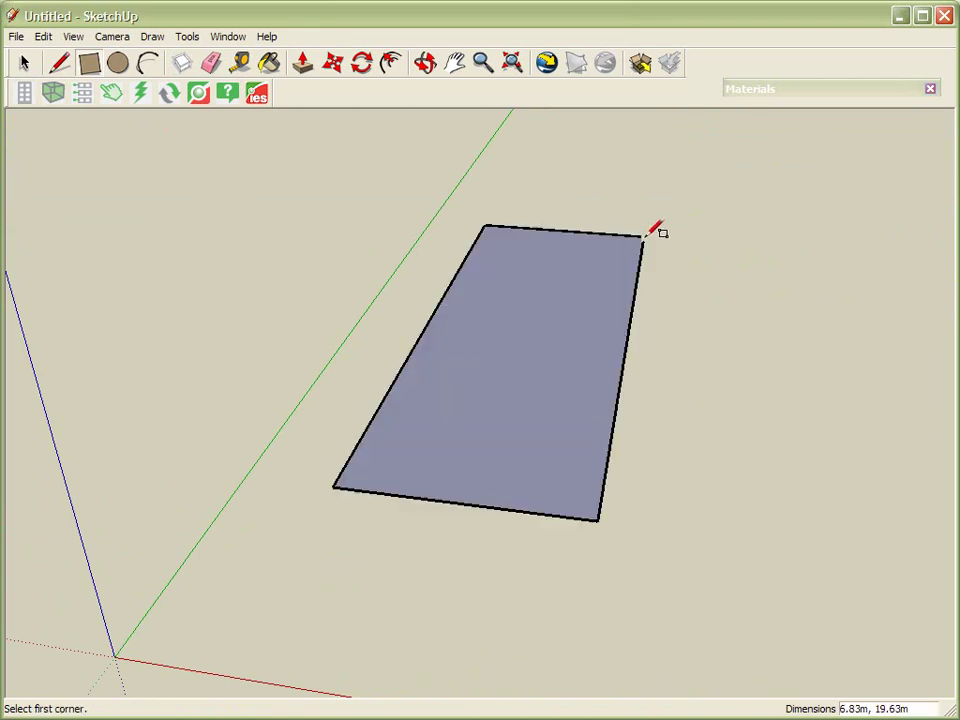
pyautogui.click(632, 302)
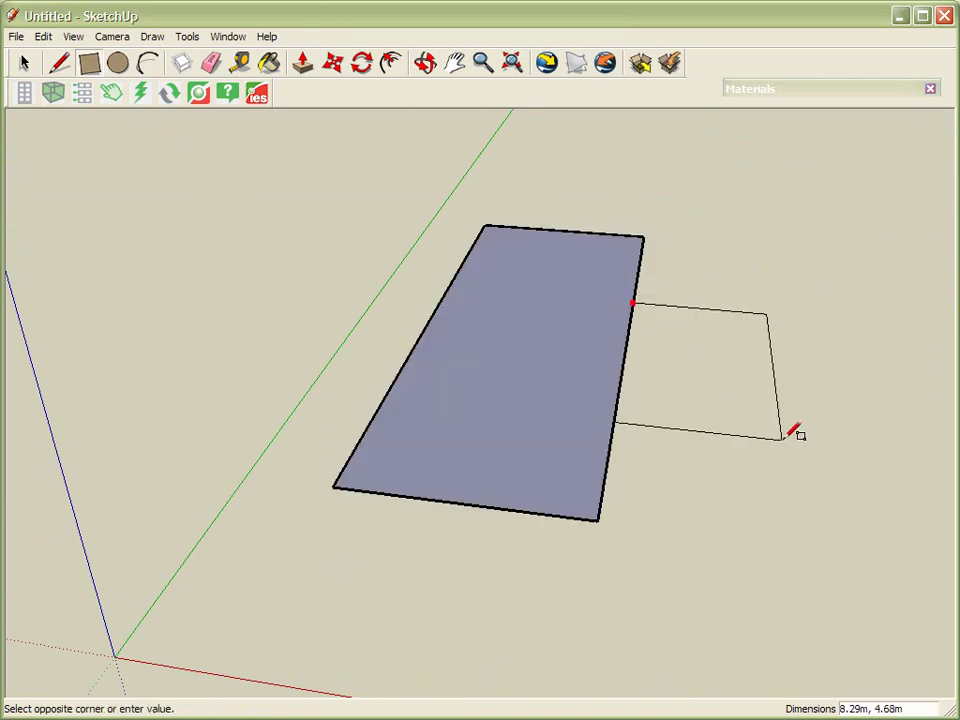
pyautogui.click(798, 481)
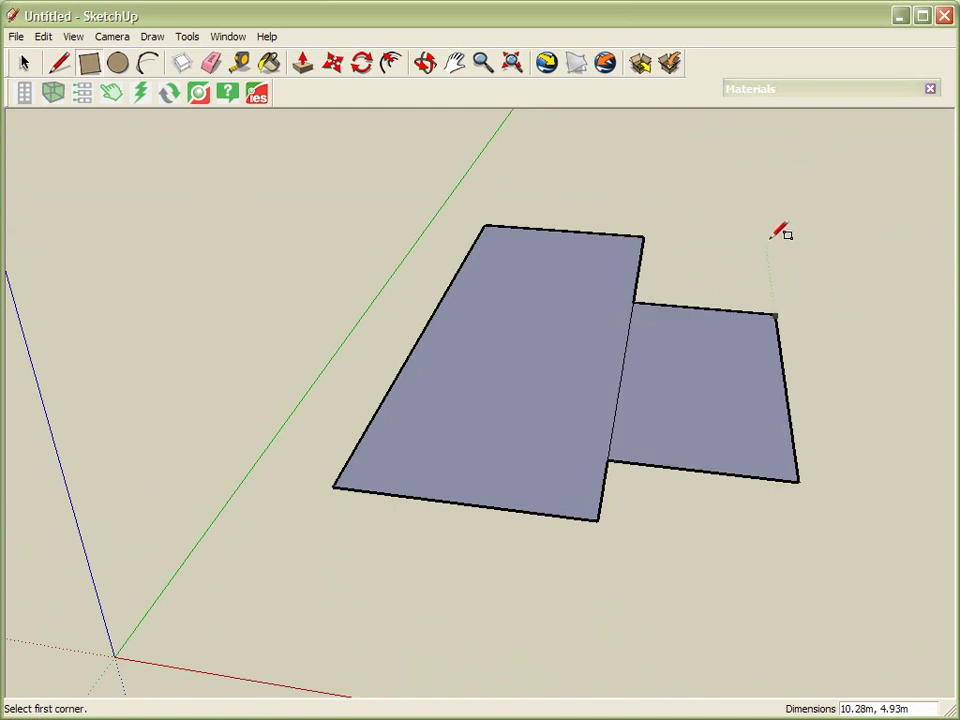
pyautogui.click(771, 239)
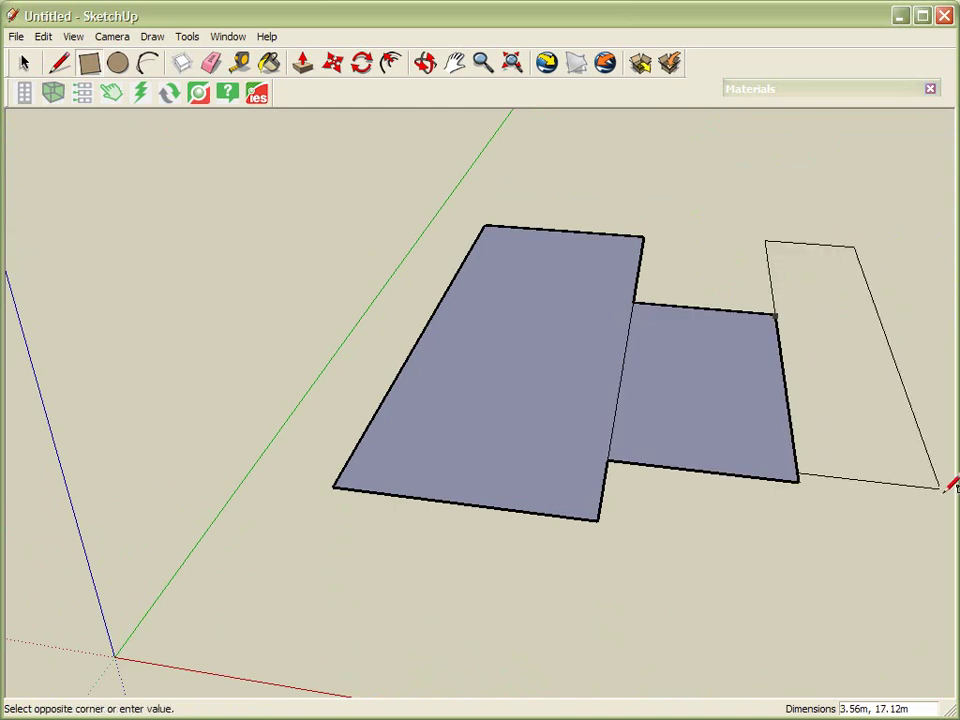
pyautogui.moveTo(954, 489)
pyautogui.keyDown('shift'); pyautogui.mouseDown(button='middle')
pyautogui.moveTo(925, 531)
pyautogui.moveTo(934, 568)
pyautogui.mouseUp(button='middle'); pyautogui.keyUp('shift')
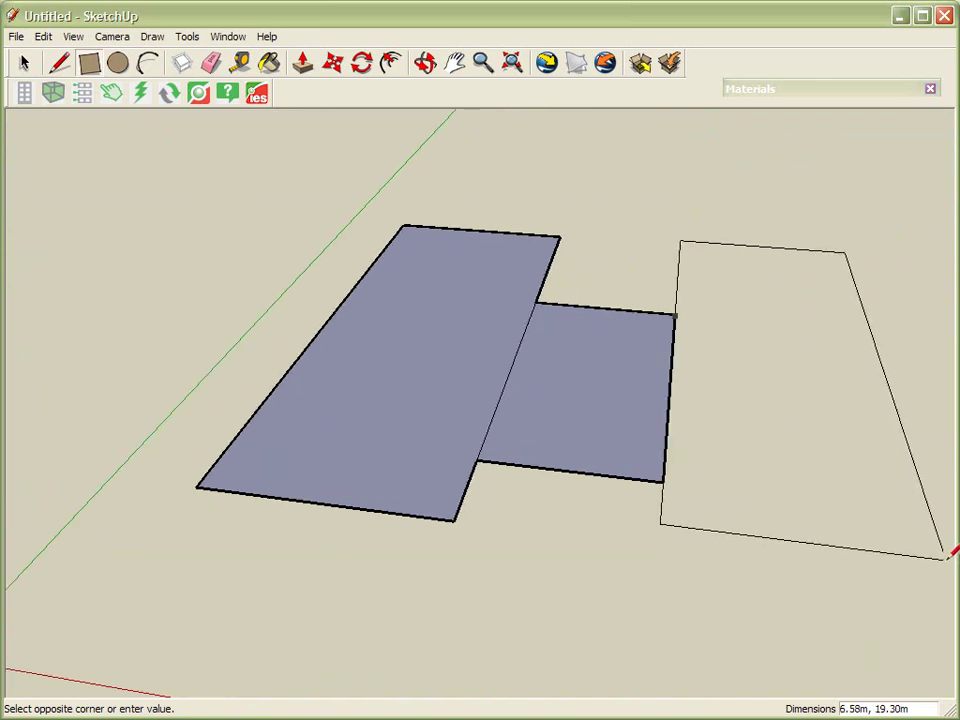
pyautogui.click(944, 556)
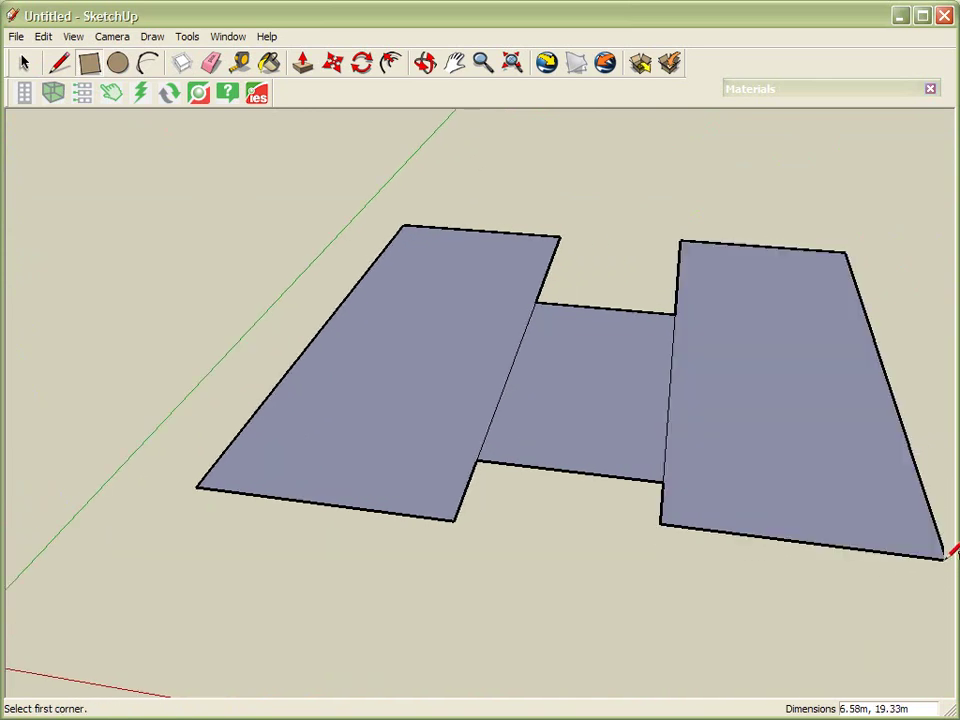
# Step: Push/Pull the left and right rectangles up tall and the middle one lower
pyautogui.click(303, 64)
pyautogui.click(424, 341)
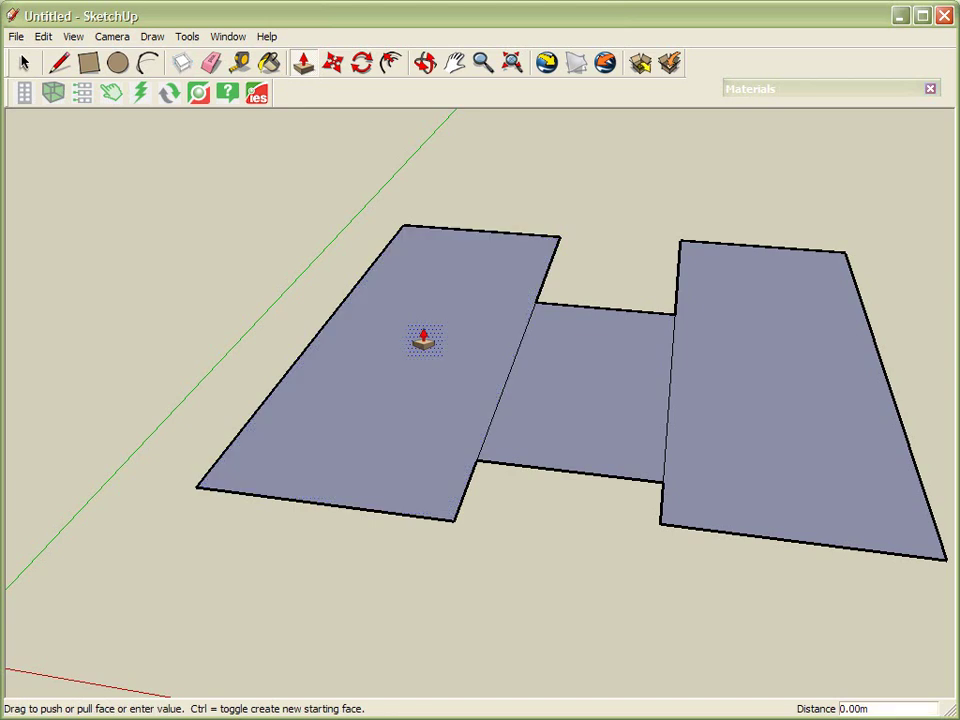
pyautogui.click(423, 215)
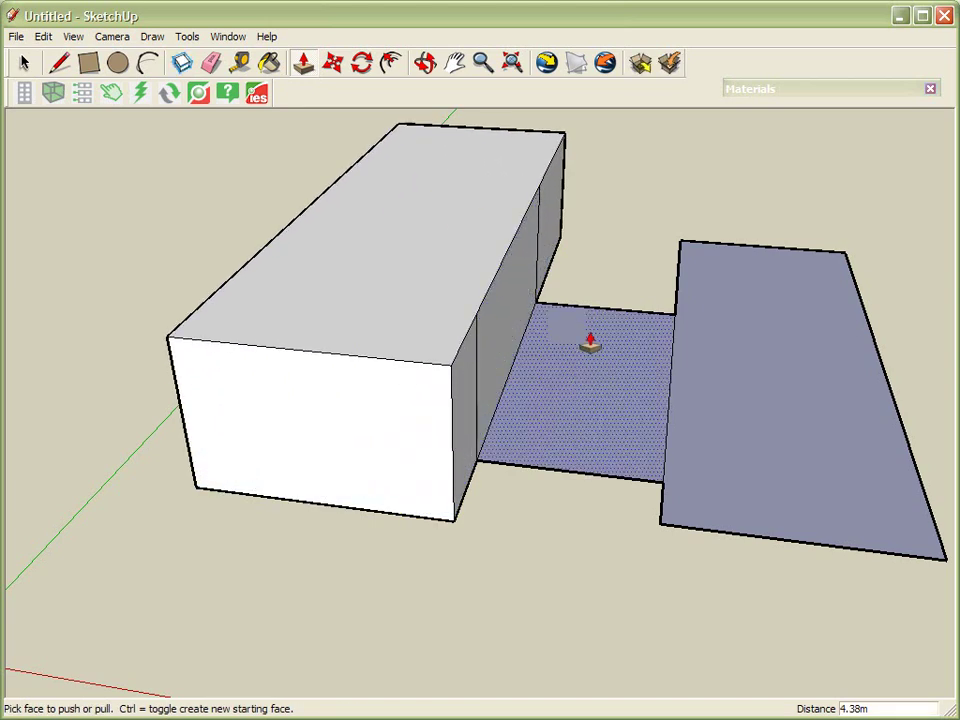
pyautogui.click(588, 333)
pyautogui.click(555, 218)
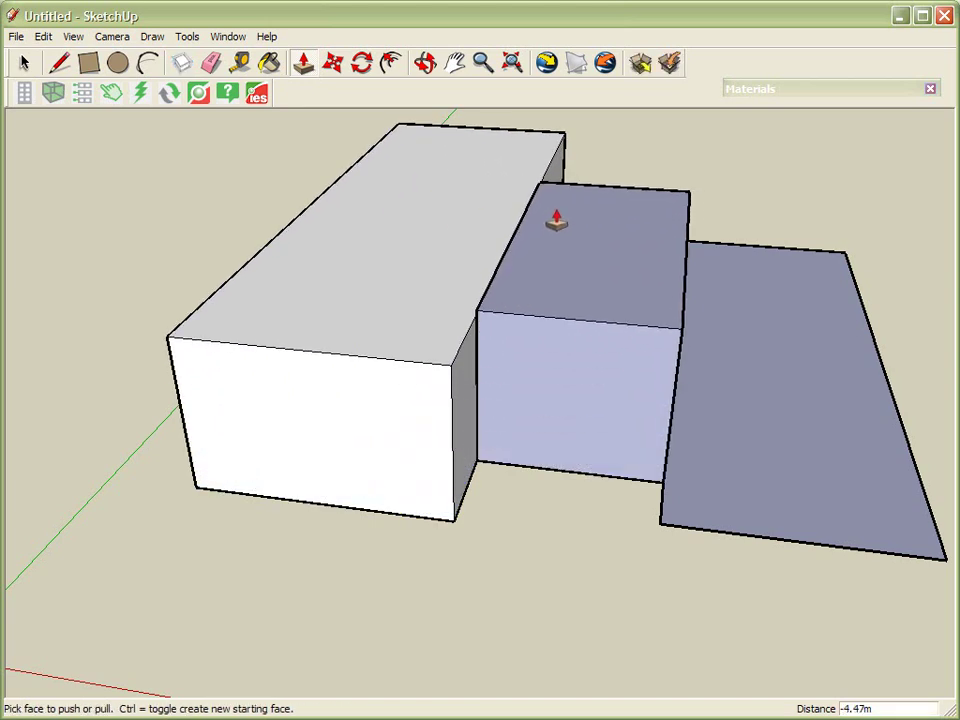
pyautogui.doubleClick(736, 338)
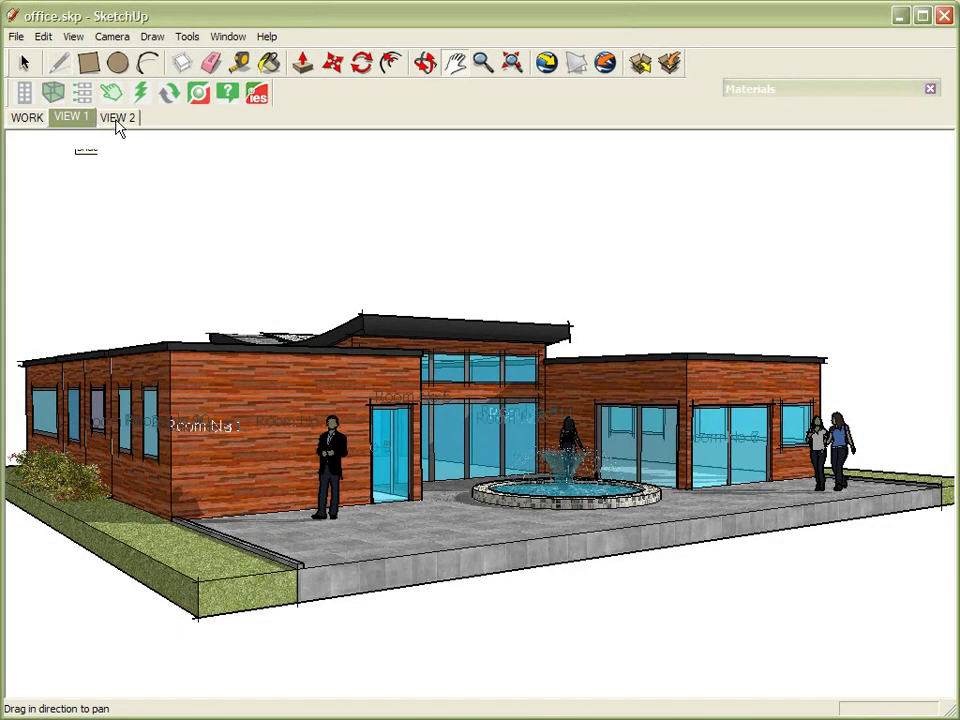
# Step: Preview the VIEW 2 and VIEW 1 scenes, then settle on the WORK scene without people
pyautogui.click(117, 127)
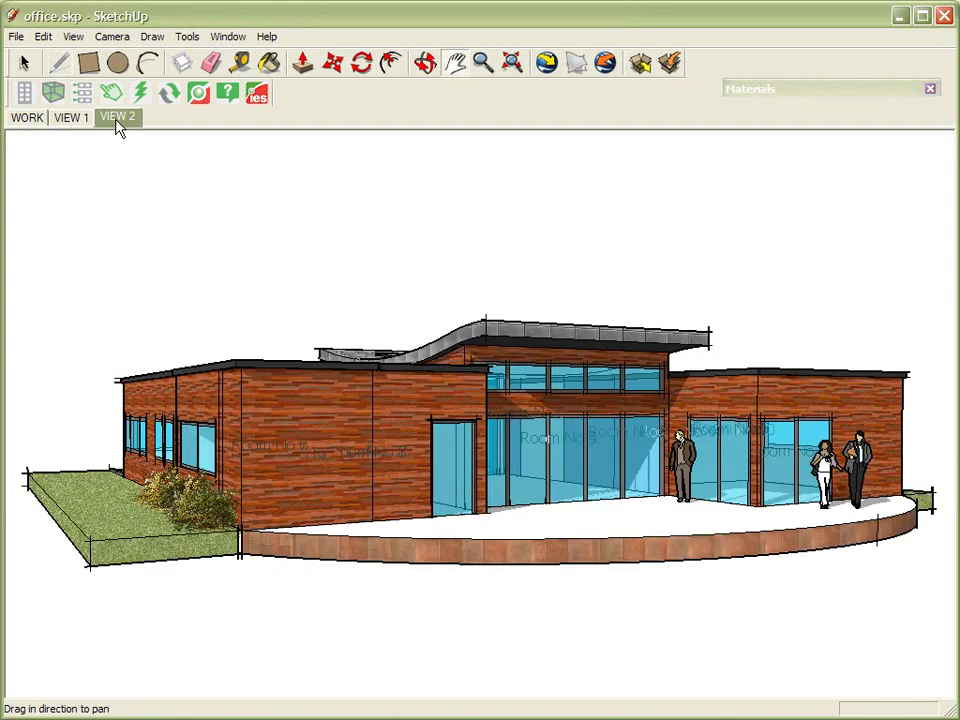
pyautogui.click(60, 122)
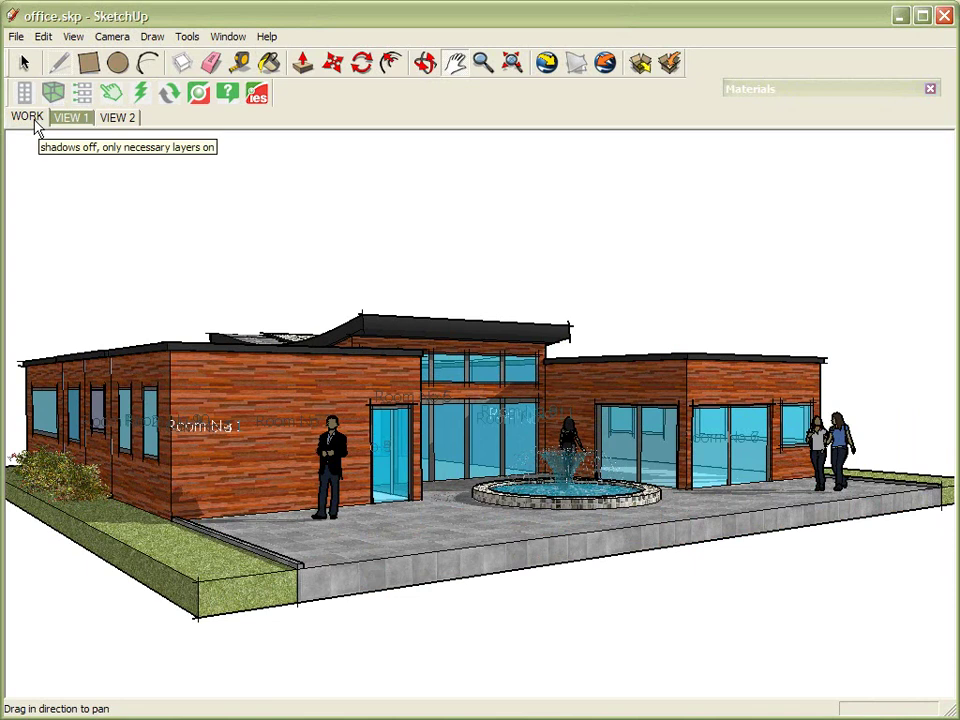
pyautogui.click(36, 124)
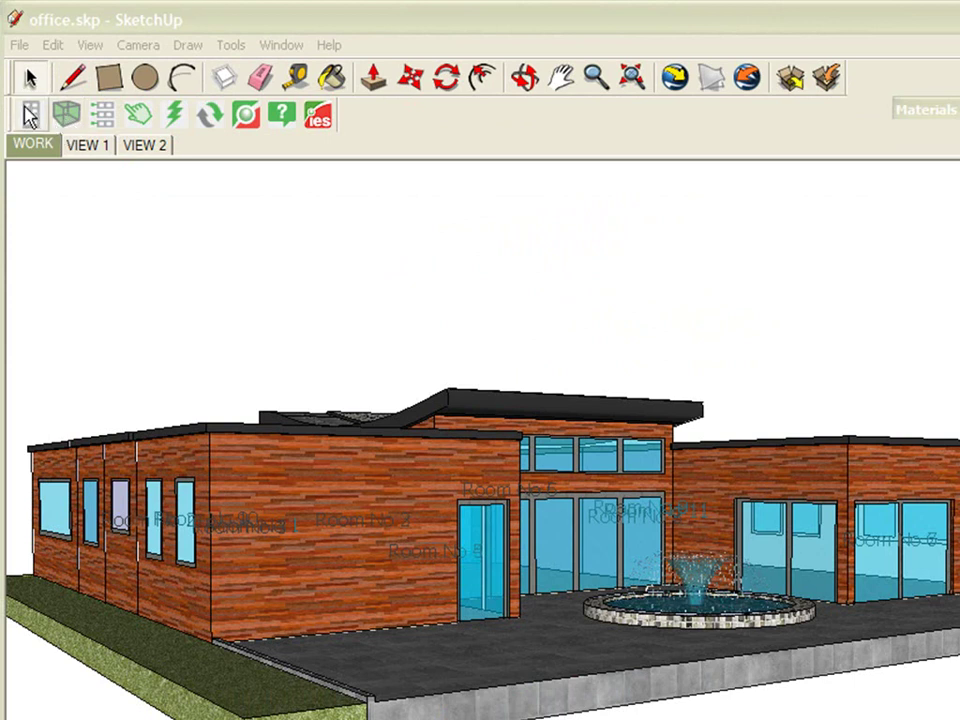
# Step: Pick Denver-Stapleton-Int-l-Airport under USA > Colorado as the building's weather location
pyautogui.click(31, 116)
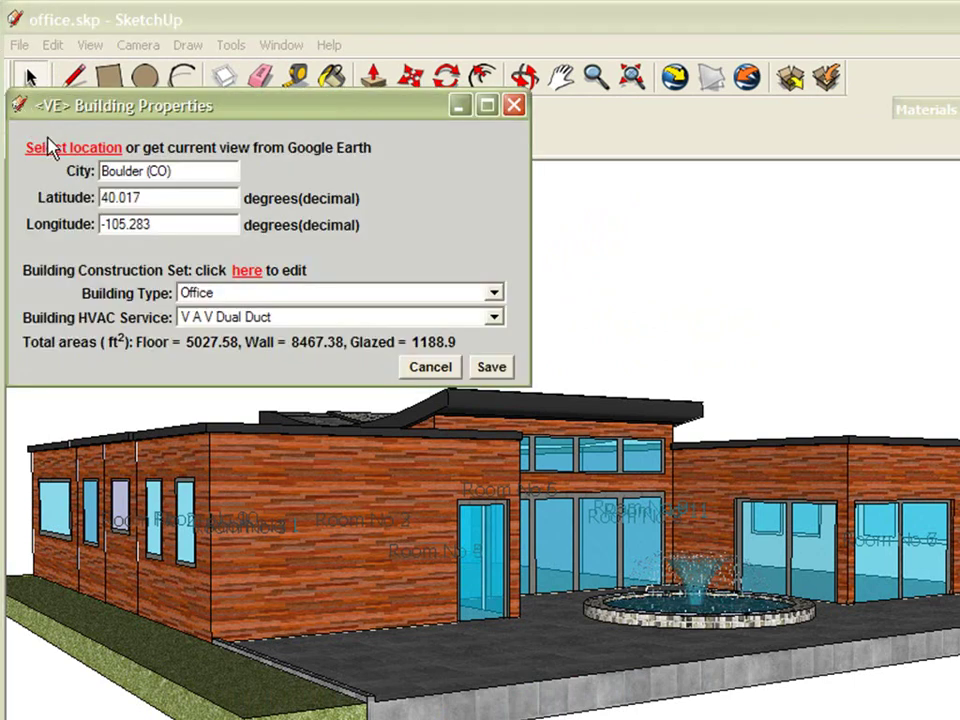
pyautogui.click(65, 150)
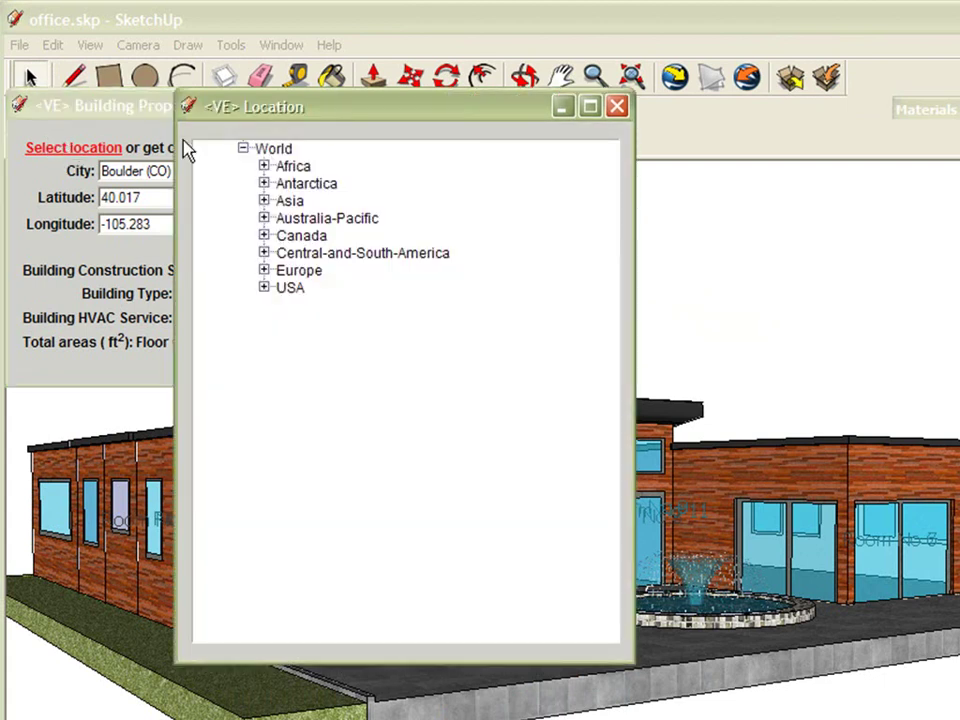
pyautogui.moveTo(244, 108)
pyautogui.mouseDown()
pyautogui.moveTo(530, 135)
pyautogui.moveTo(545, 124)
pyautogui.mouseUp()
pyautogui.click(565, 305)
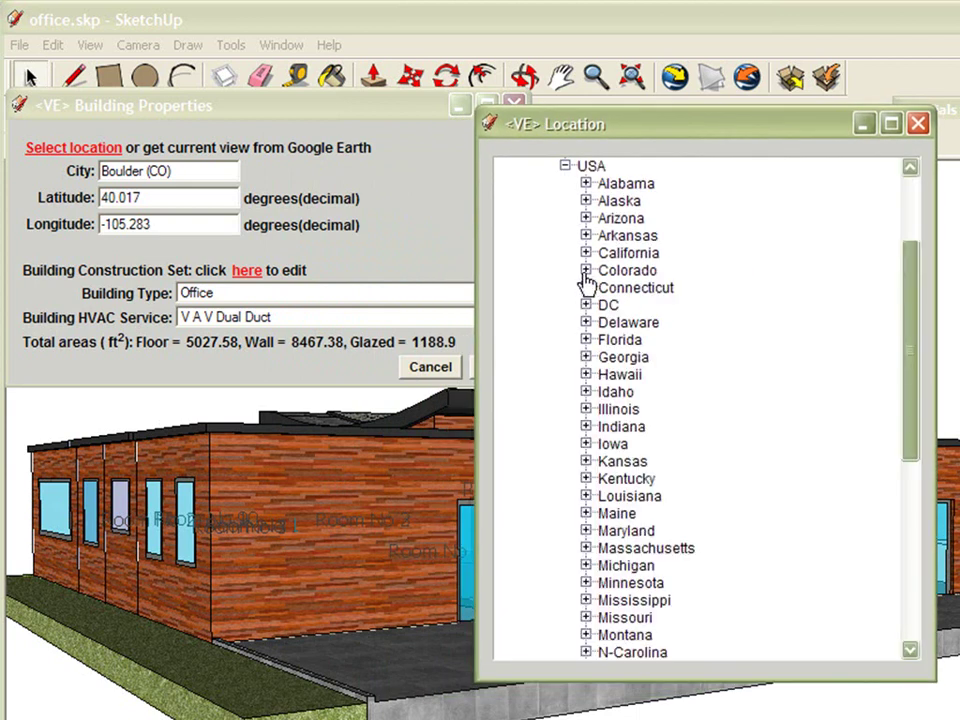
pyautogui.click(585, 271)
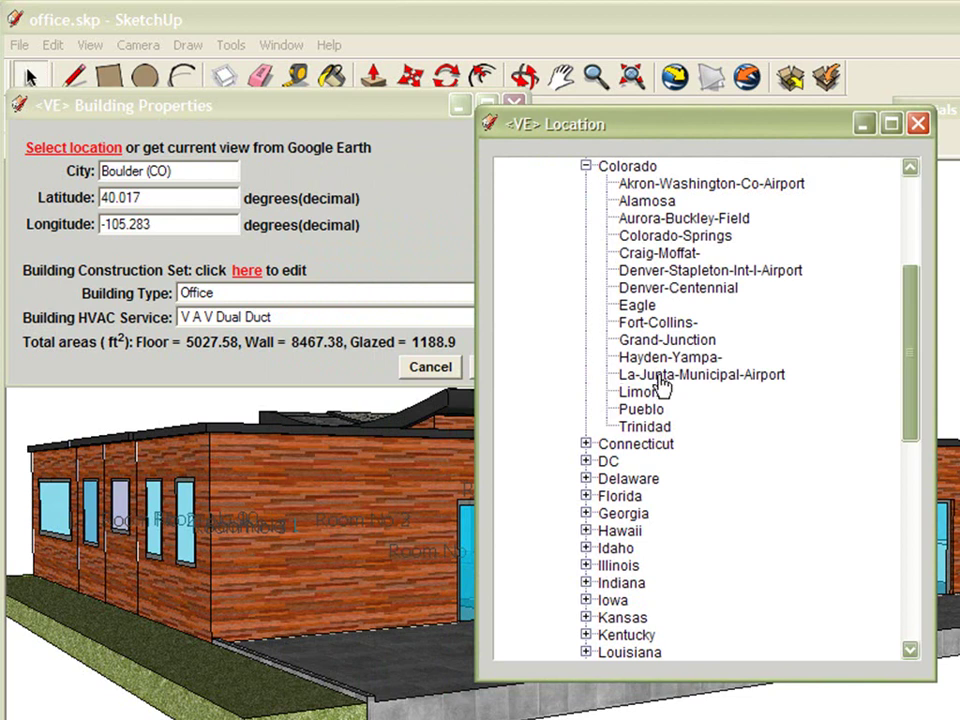
pyautogui.click(689, 272)
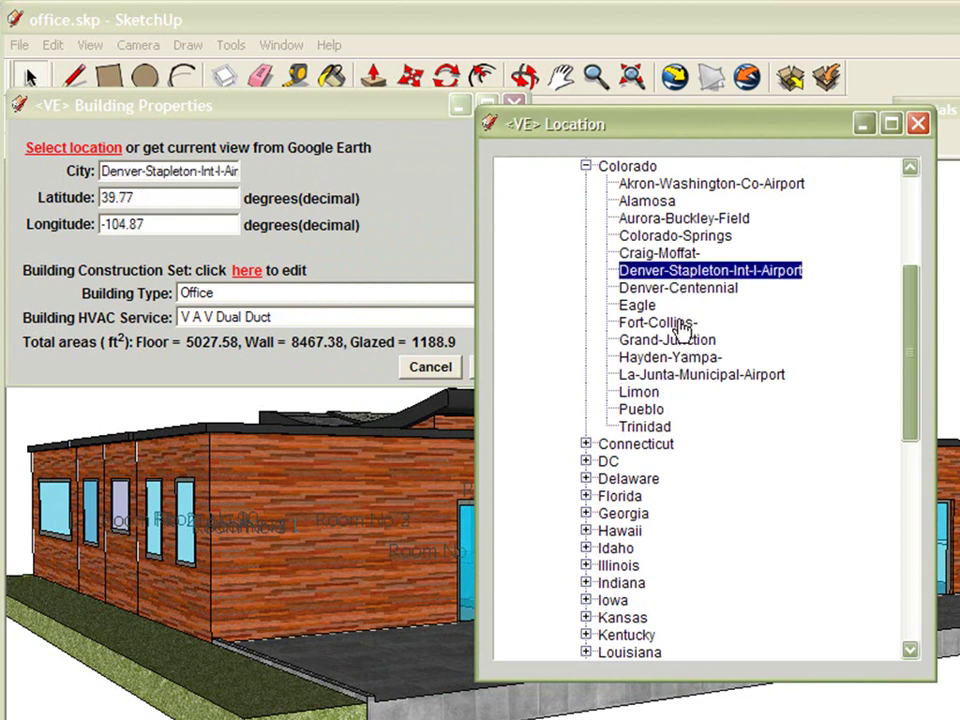
pyautogui.click(683, 326)
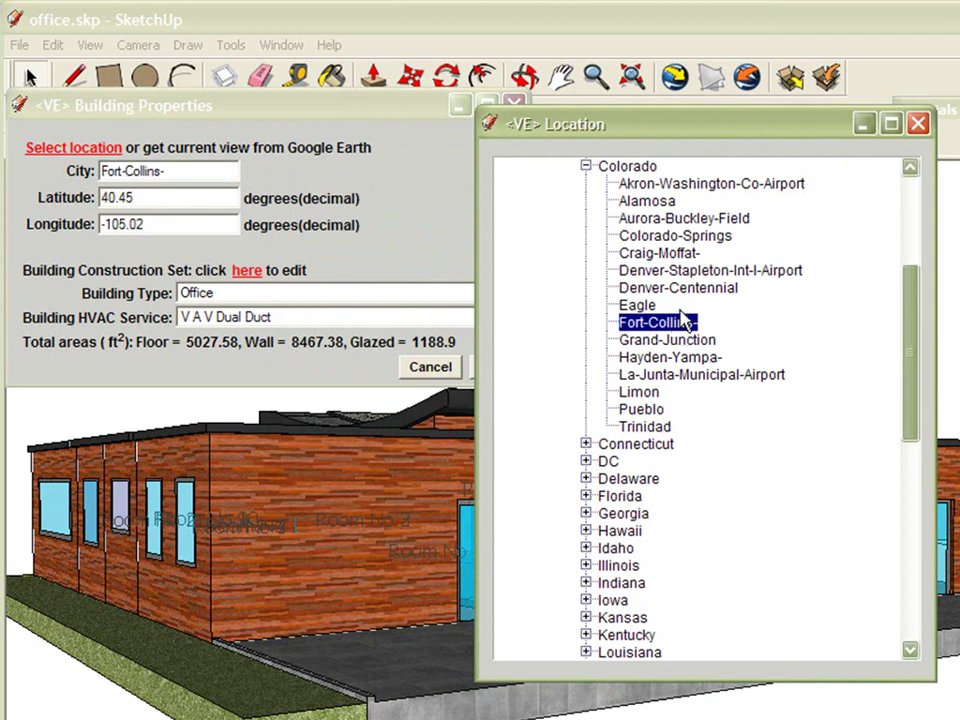
pyautogui.click(687, 272)
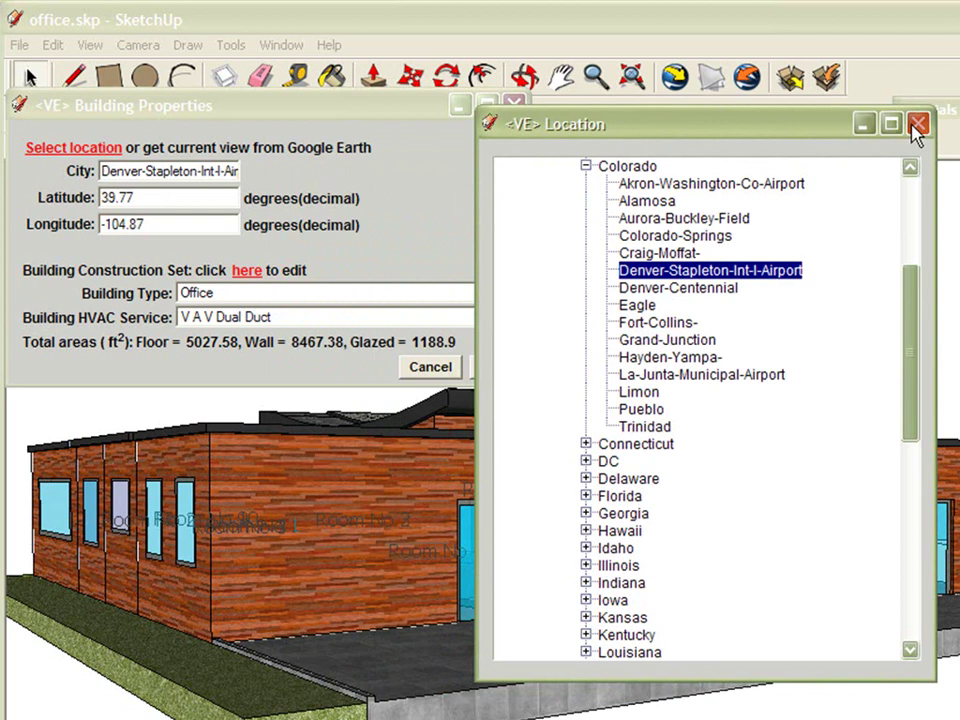
pyautogui.click(916, 124)
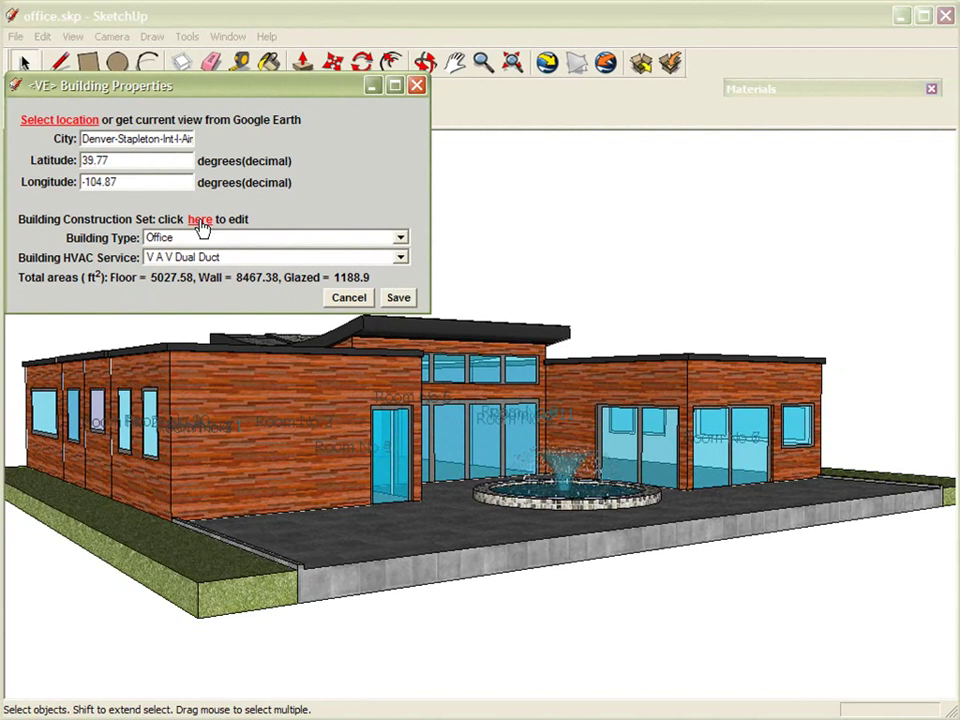
# Step: Save the building's default construction set unchanged
pyautogui.click(213, 236)
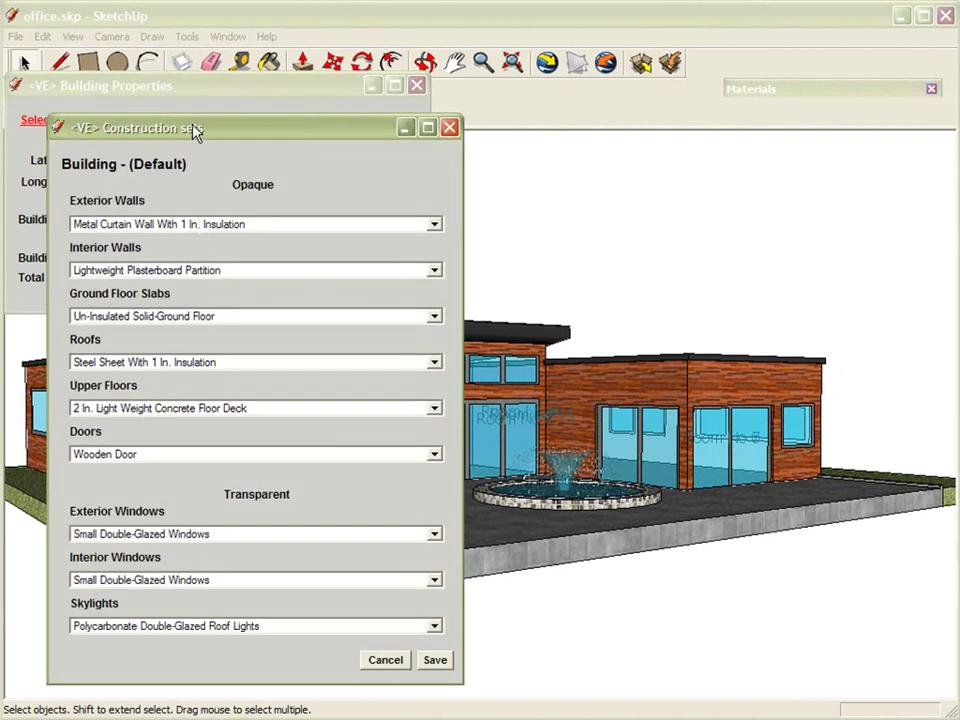
pyautogui.moveTo(195, 140); pyautogui.dragTo(595, 103)
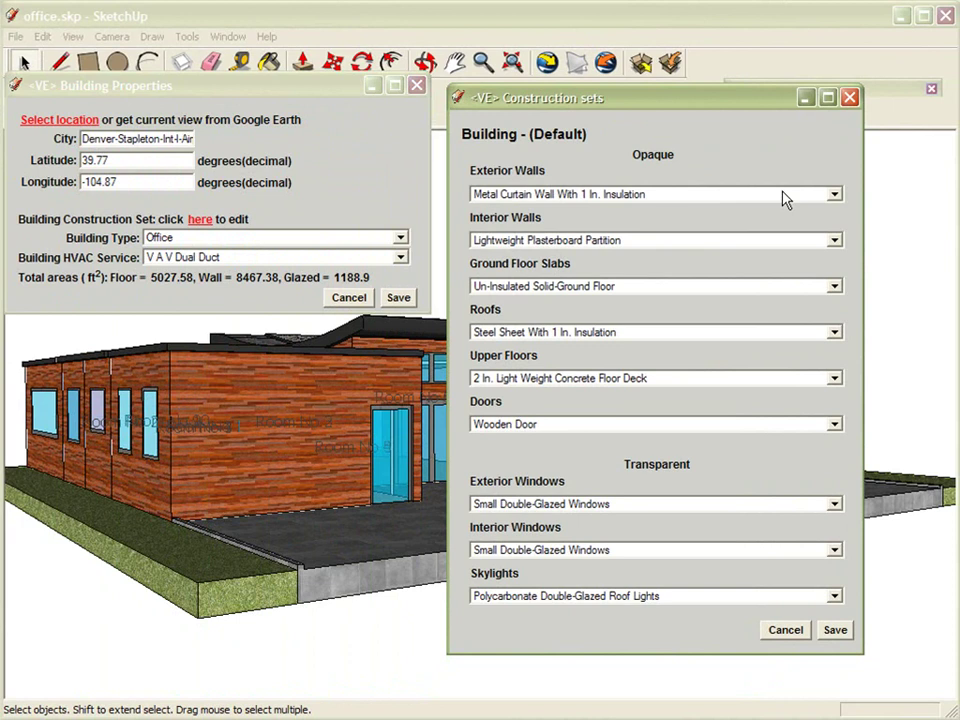
pyautogui.click(836, 630)
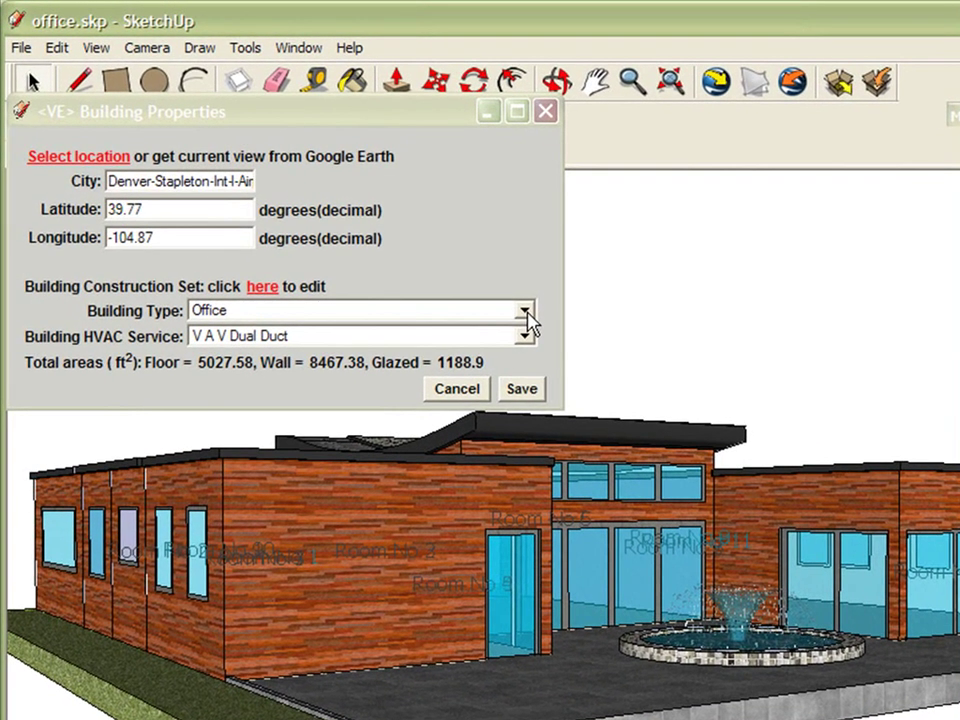
# Step: Keep Office building type and V A V Dual Duct HVAC, and save the building properties
pyautogui.click(524, 313)
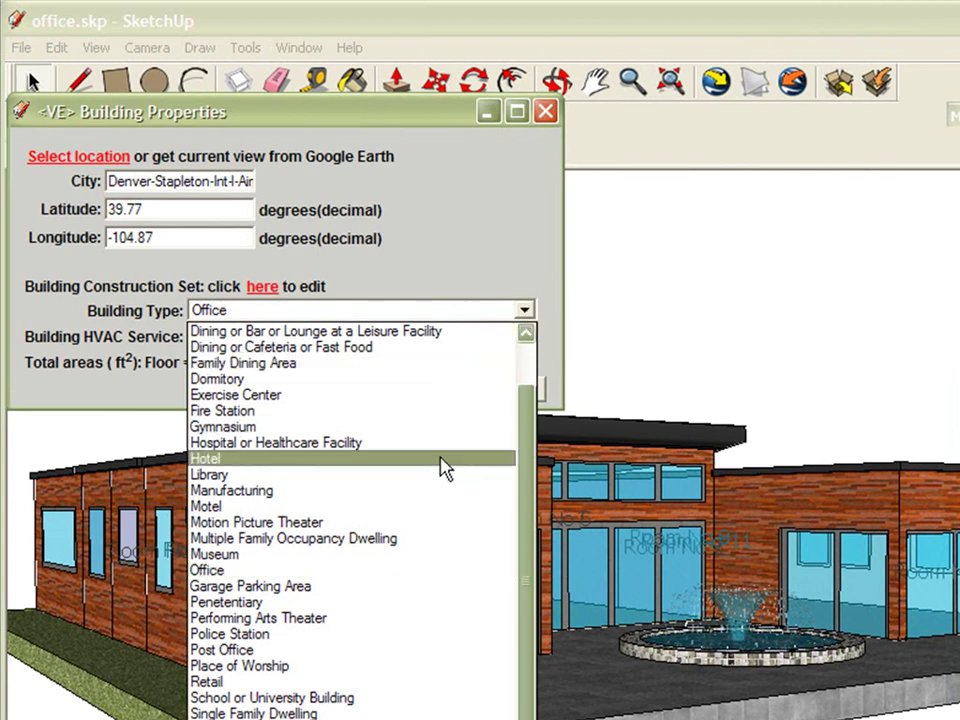
pyautogui.click(438, 583)
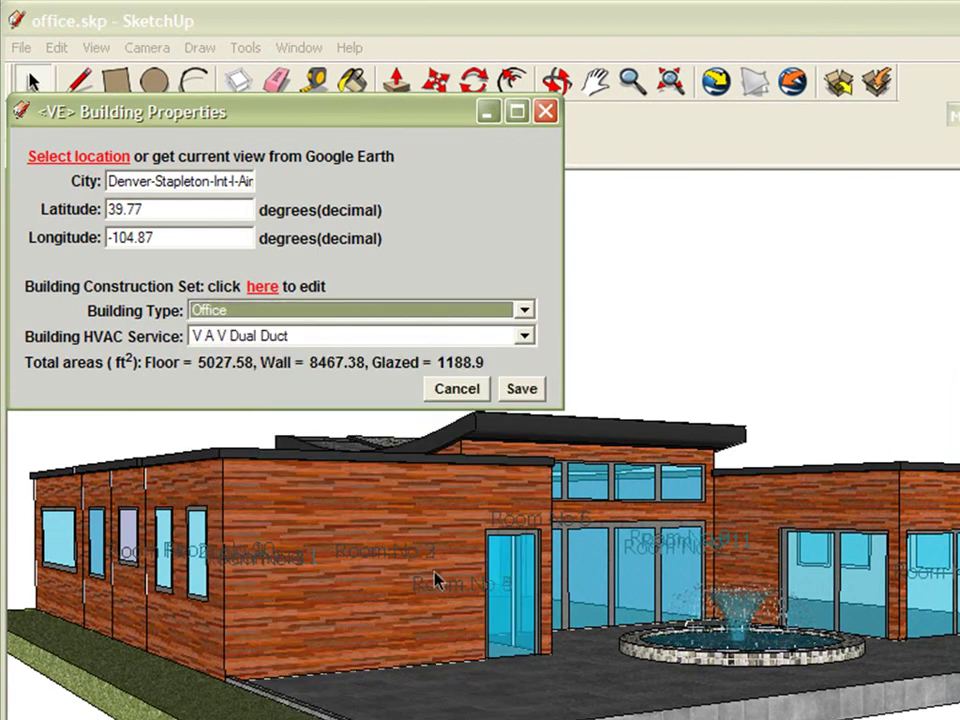
pyautogui.click(525, 338)
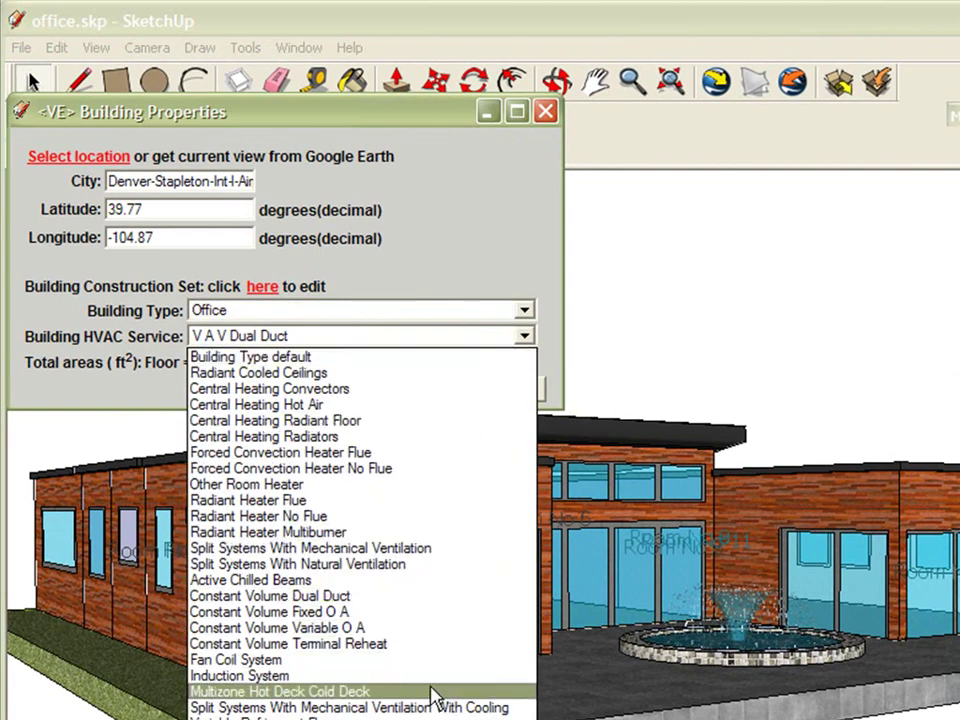
pyautogui.click(260, 719)
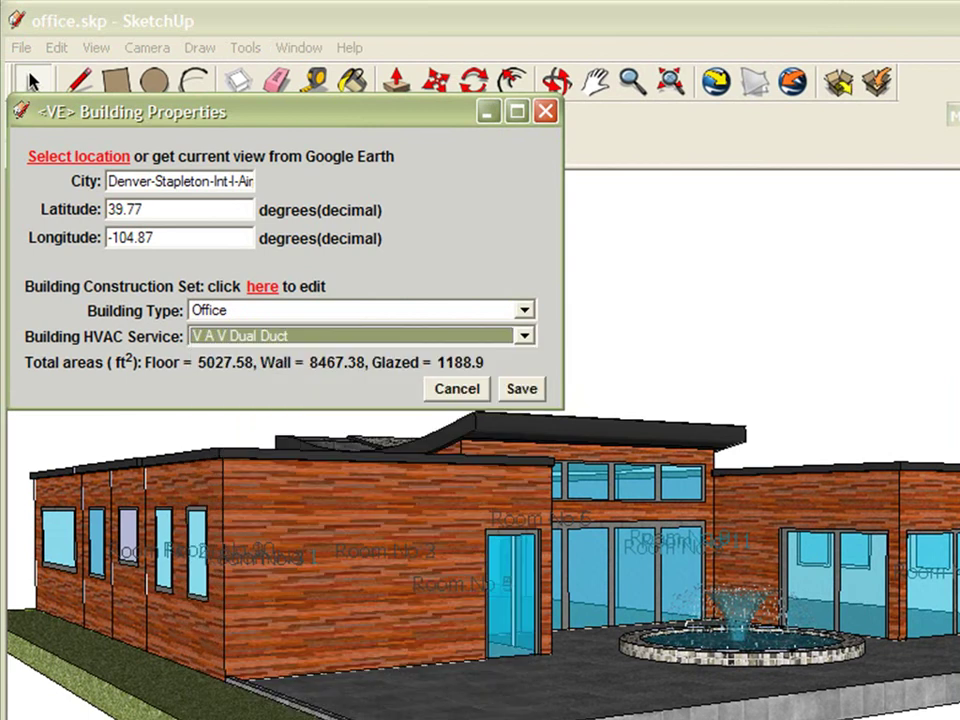
pyautogui.click(521, 389)
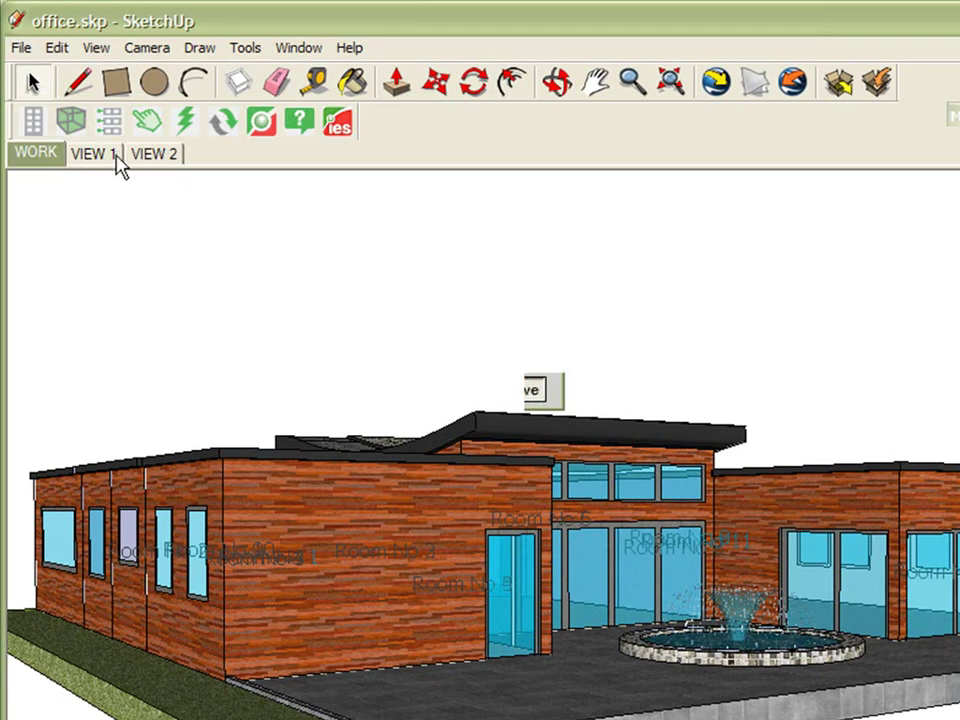
# Step: Go back to the WORK scene showing the whole building and fountain courtyard
pyautogui.click(55, 155)
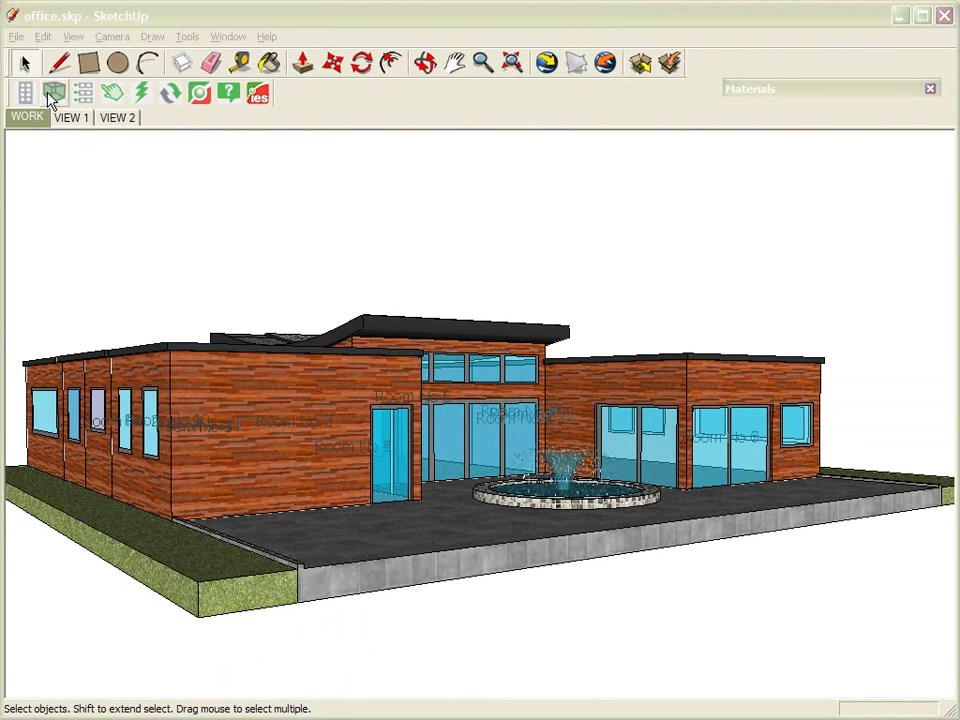
# Step: Run Identify Rooms without preserving names, listing nine rooms in Room Properties
pyautogui.click(49, 95)
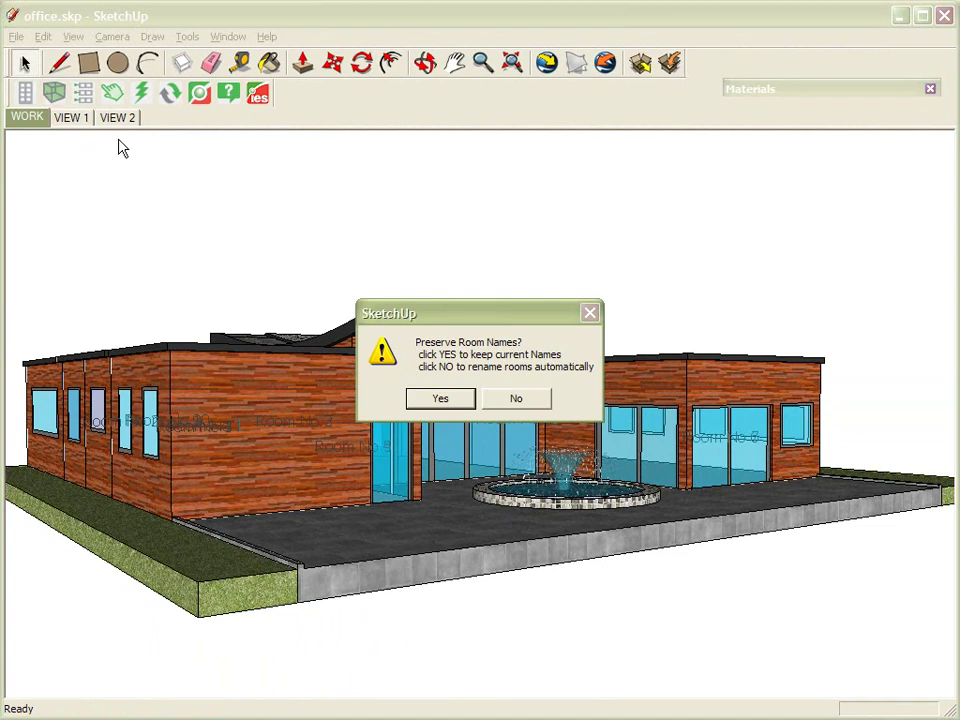
pyautogui.click(507, 400)
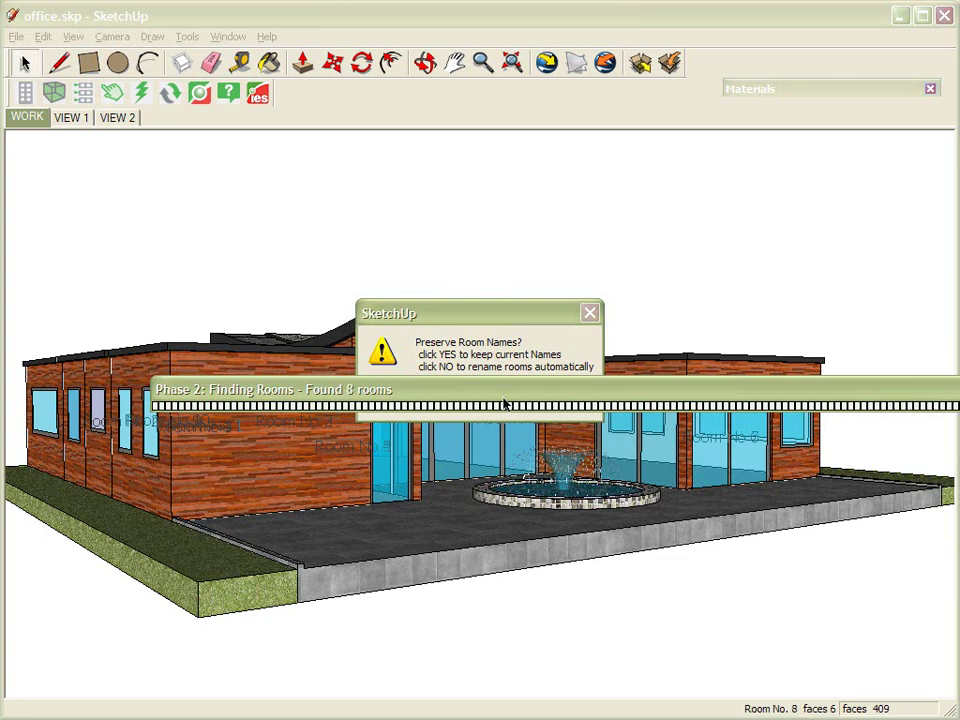
pyautogui.click(505, 399)
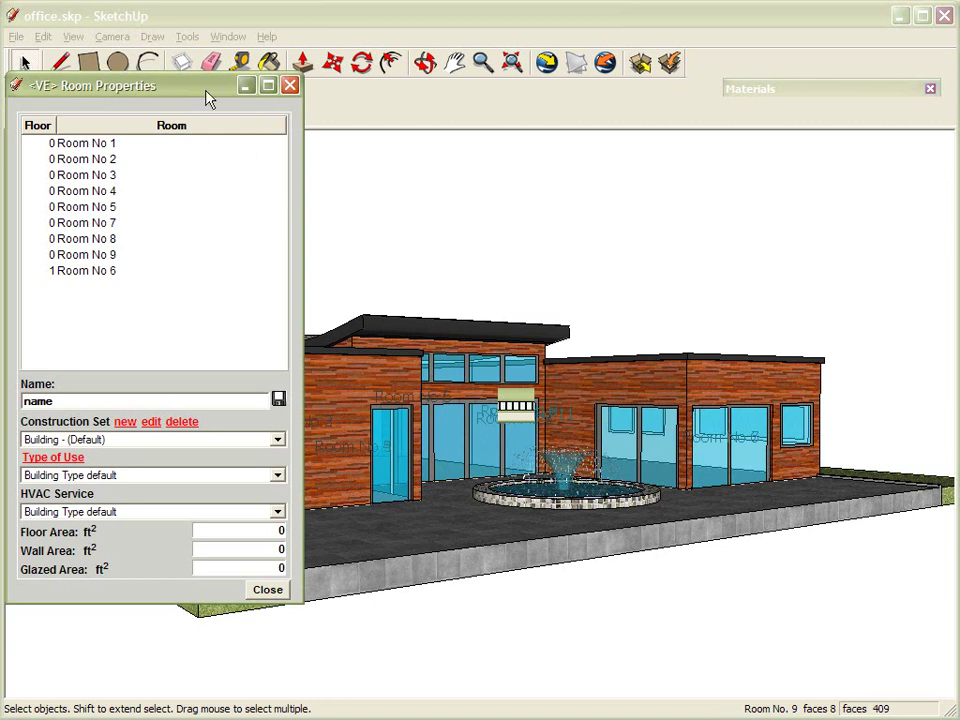
# Step: After checking Rooms 4 and 5, rename upper-floor Room No 6 to 'Office' and save
pyautogui.moveTo(208, 94)
pyautogui.mouseDown()
pyautogui.moveTo(236, 176)
pyautogui.moveTo(227, 174)
pyautogui.mouseUp()
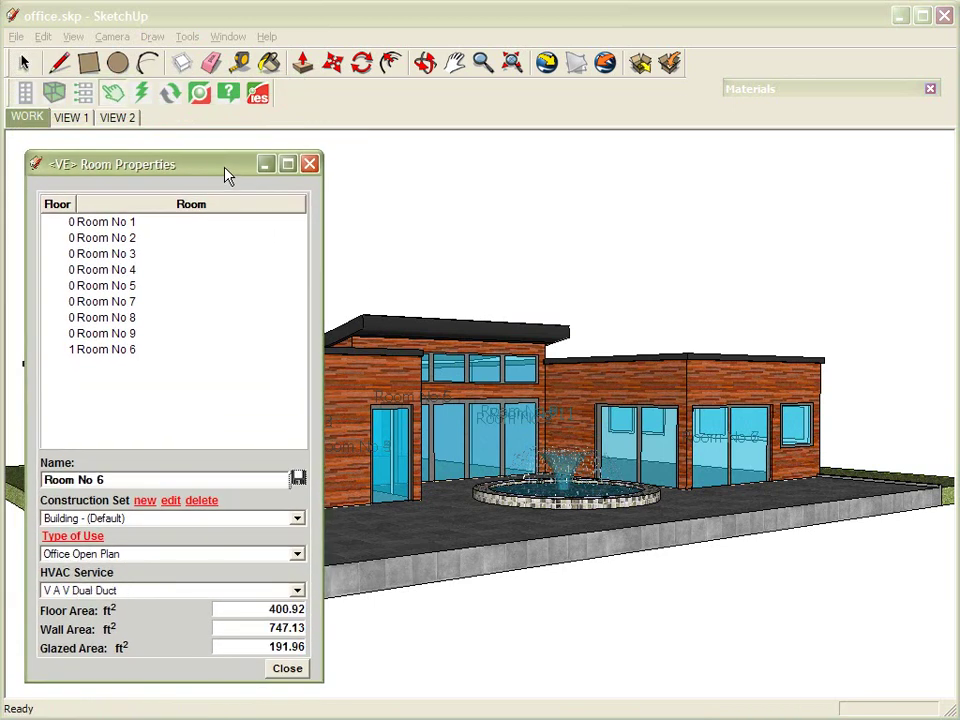
pyautogui.click(181, 271)
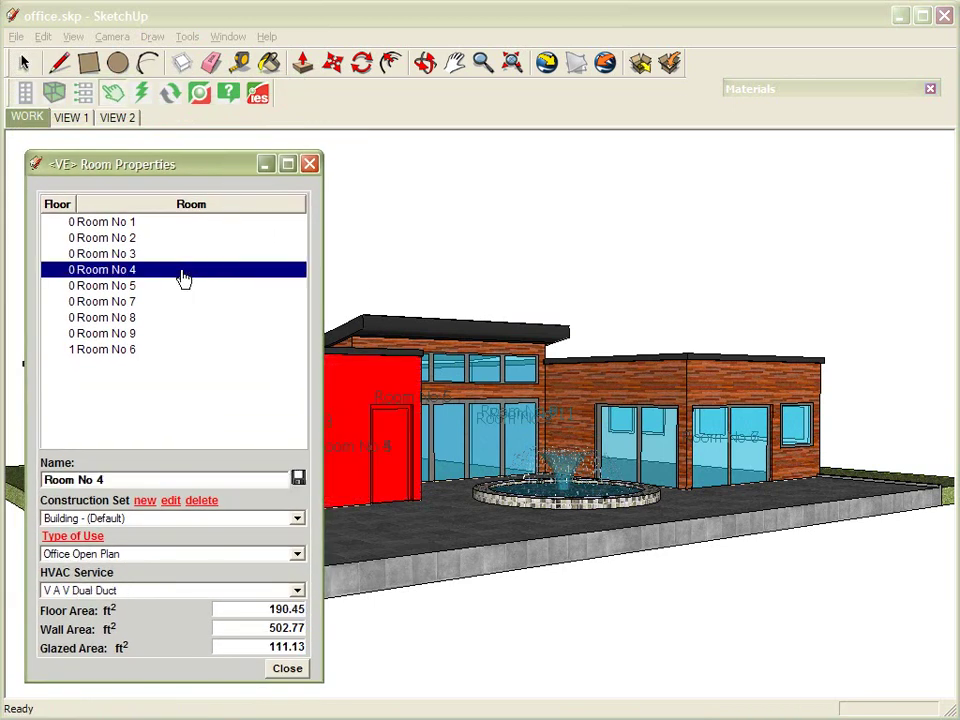
pyautogui.click(175, 291)
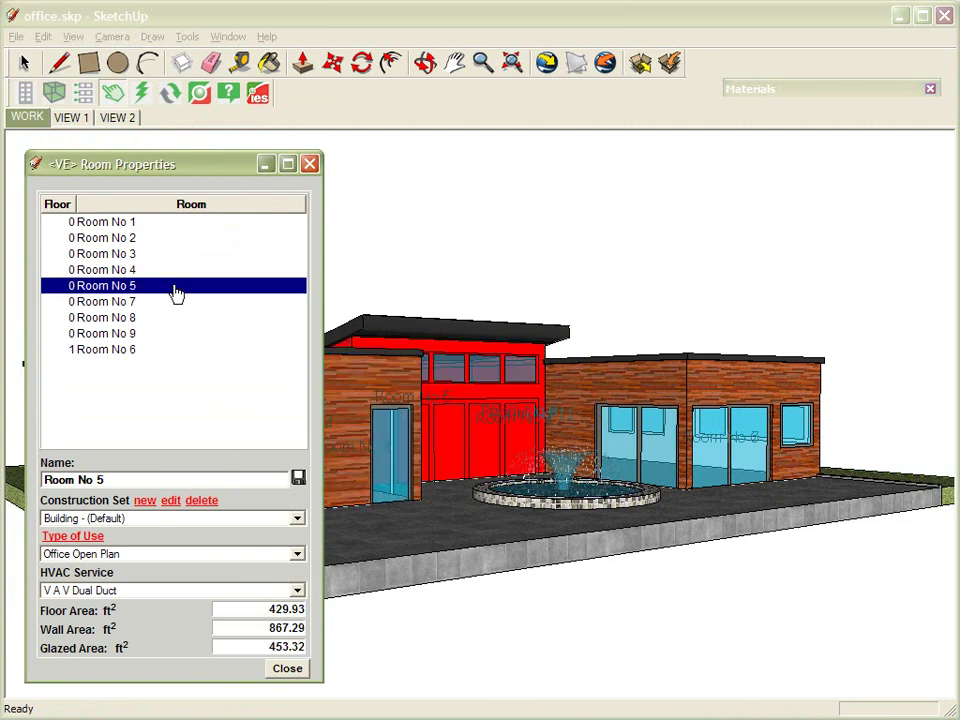
pyautogui.click(169, 360)
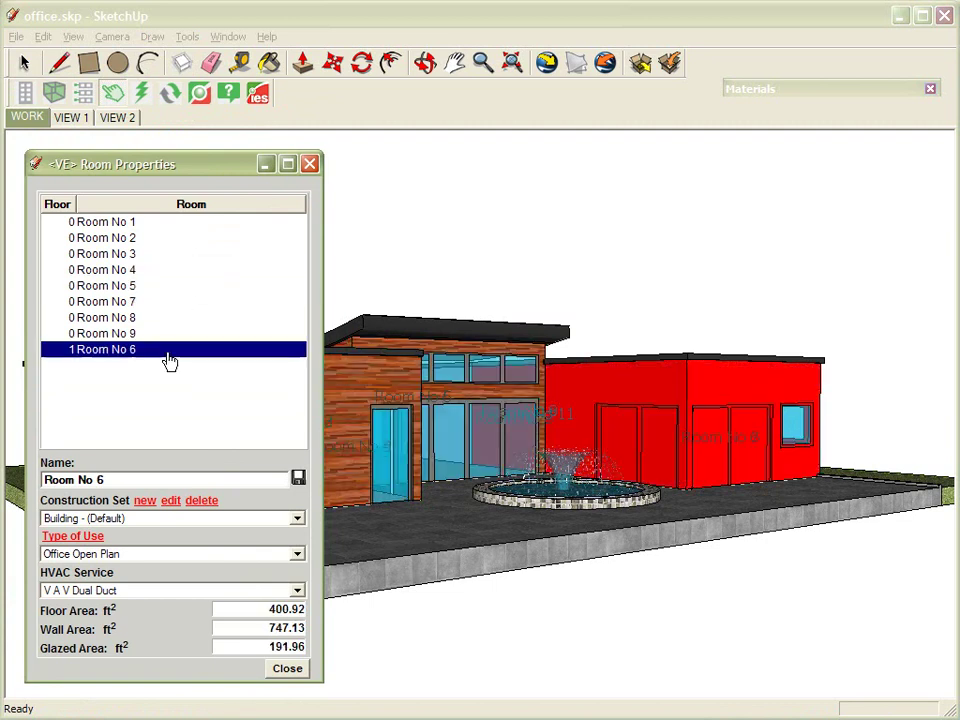
pyautogui.moveTo(133, 480); pyautogui.dragTo(40, 484)
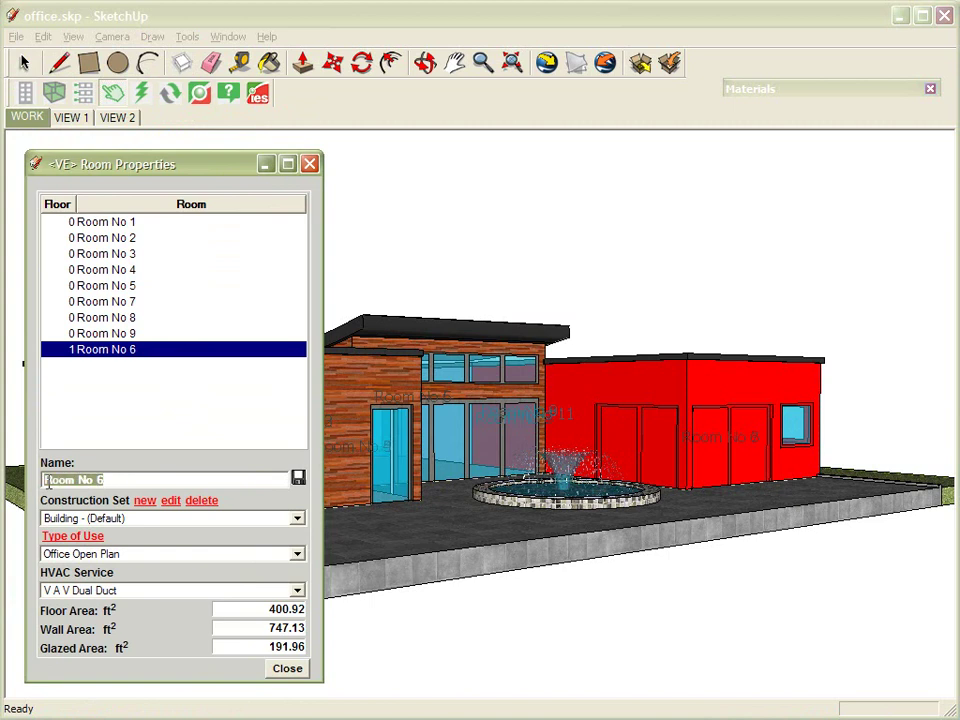
pyautogui.write('Office')
pyautogui.click(298, 479)
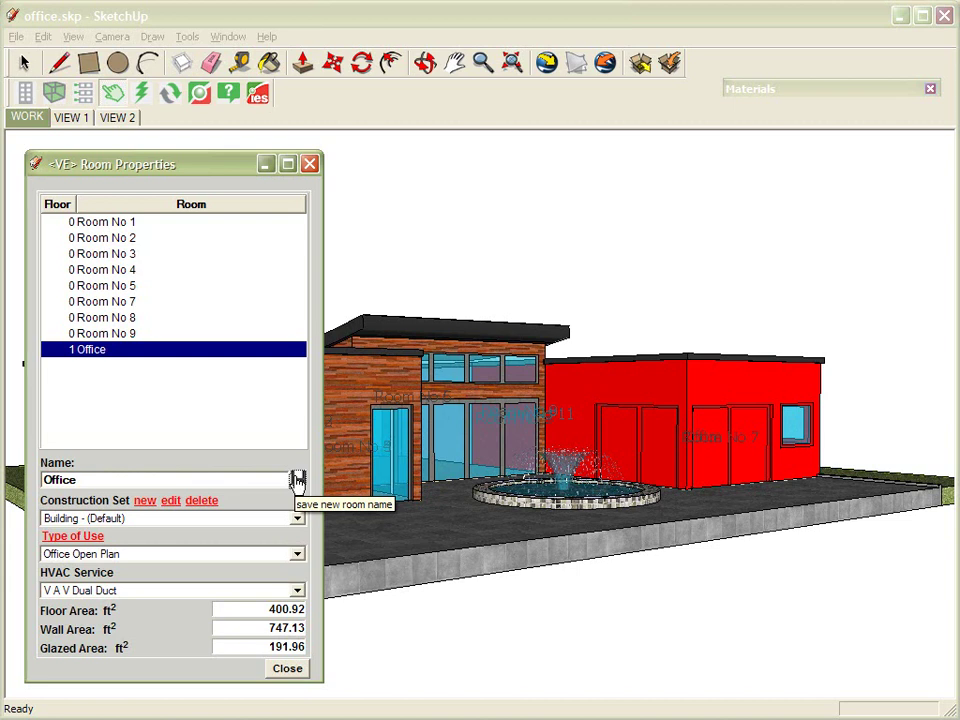
# Step: Save the Office room's Building (Default) construction set unchanged
pyautogui.click(172, 505)
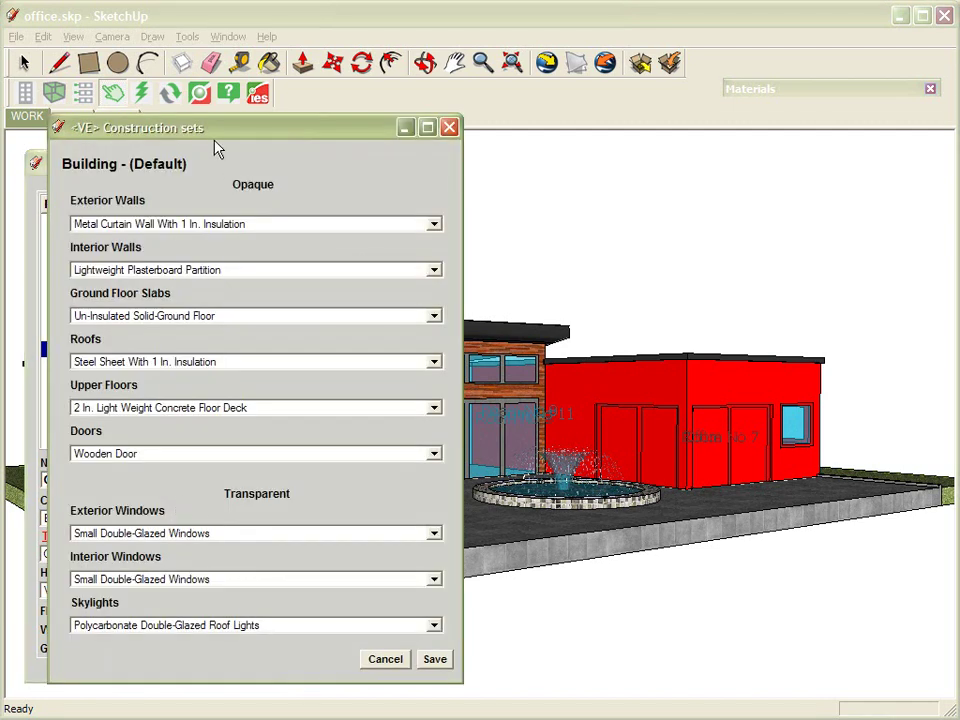
pyautogui.moveTo(207, 130)
pyautogui.mouseDown()
pyautogui.moveTo(320, 160)
pyautogui.moveTo(575, 150)
pyautogui.moveTo(550, 150)
pyautogui.mouseUp()
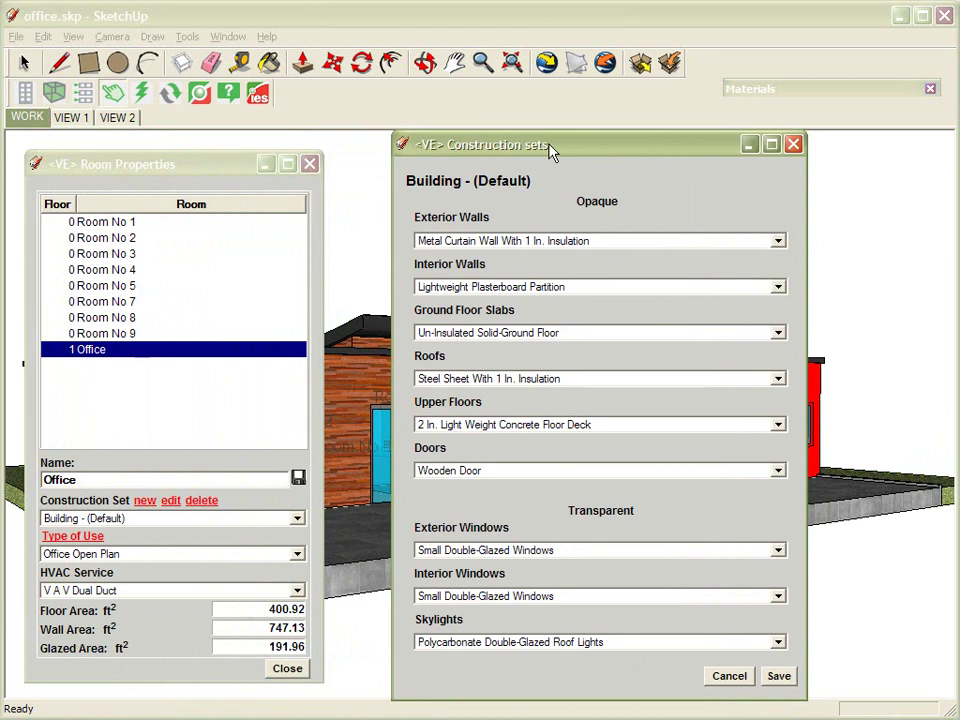
pyautogui.click(779, 678)
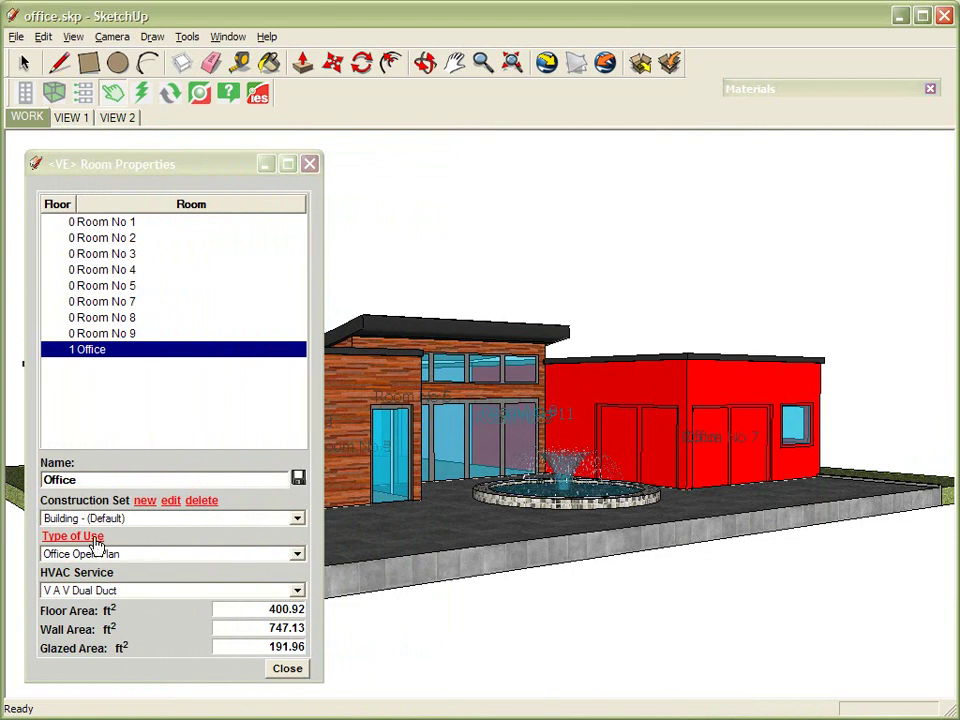
# Step: Choose Office Enclosed from CommonSpaceTypes as the Office room's type of use
pyautogui.click(97, 545)
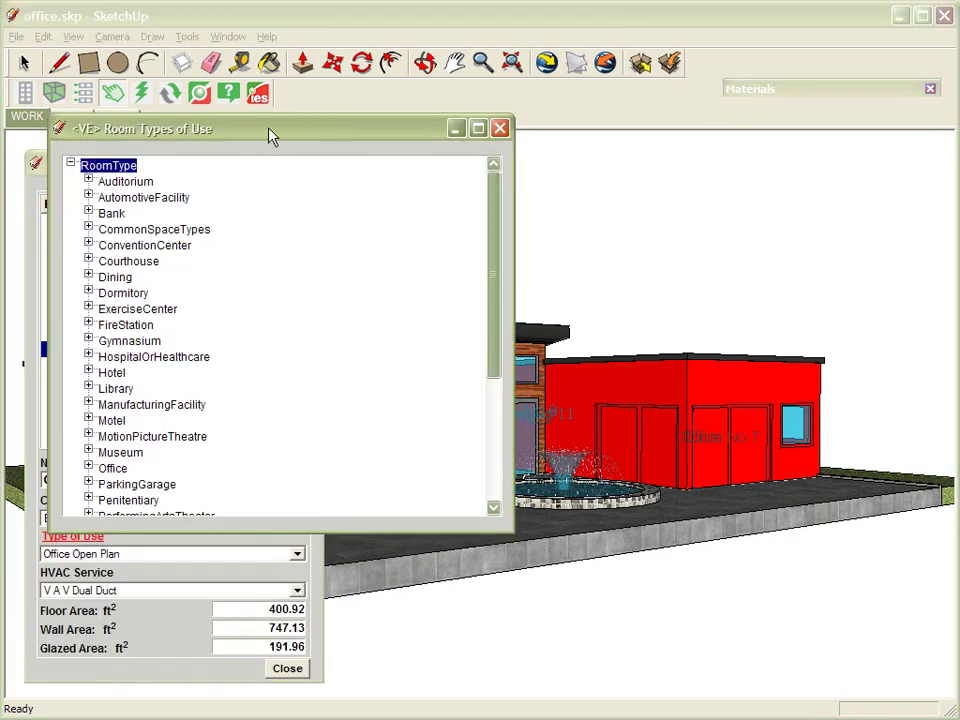
pyautogui.moveTo(268, 137)
pyautogui.mouseDown()
pyautogui.moveTo(567, 219)
pyautogui.moveTo(566, 211)
pyautogui.mouseUp()
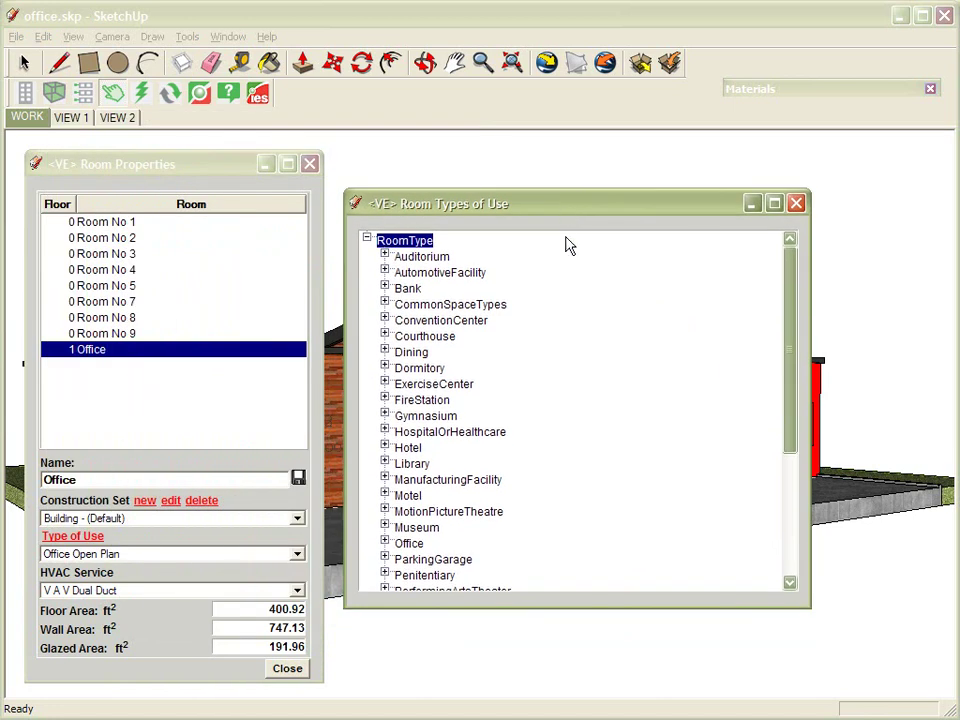
pyautogui.click(385, 304)
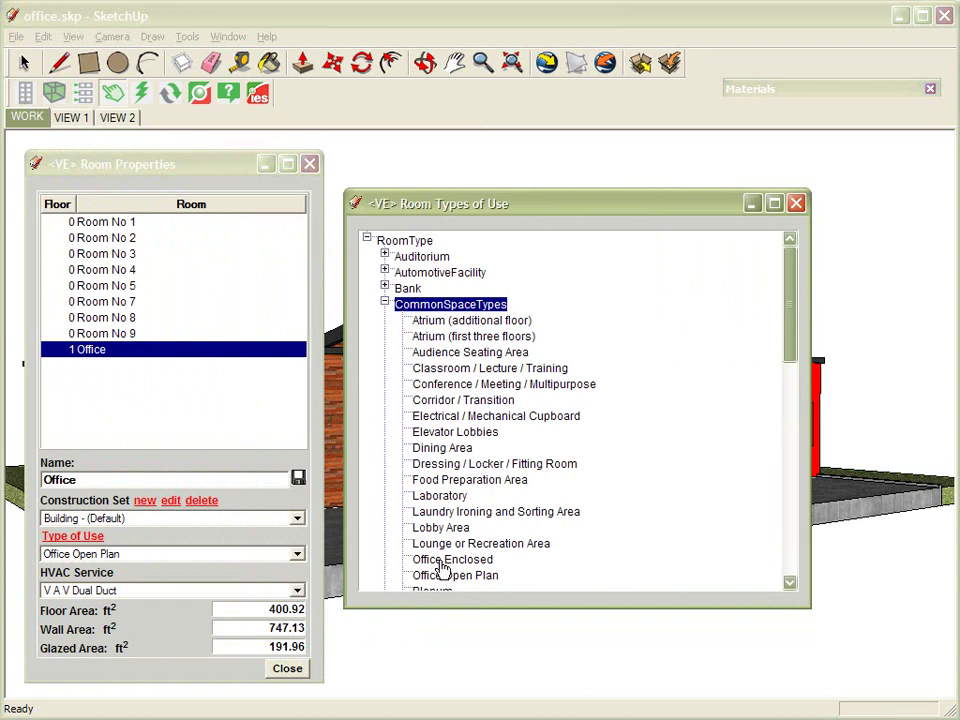
pyautogui.click(443, 566)
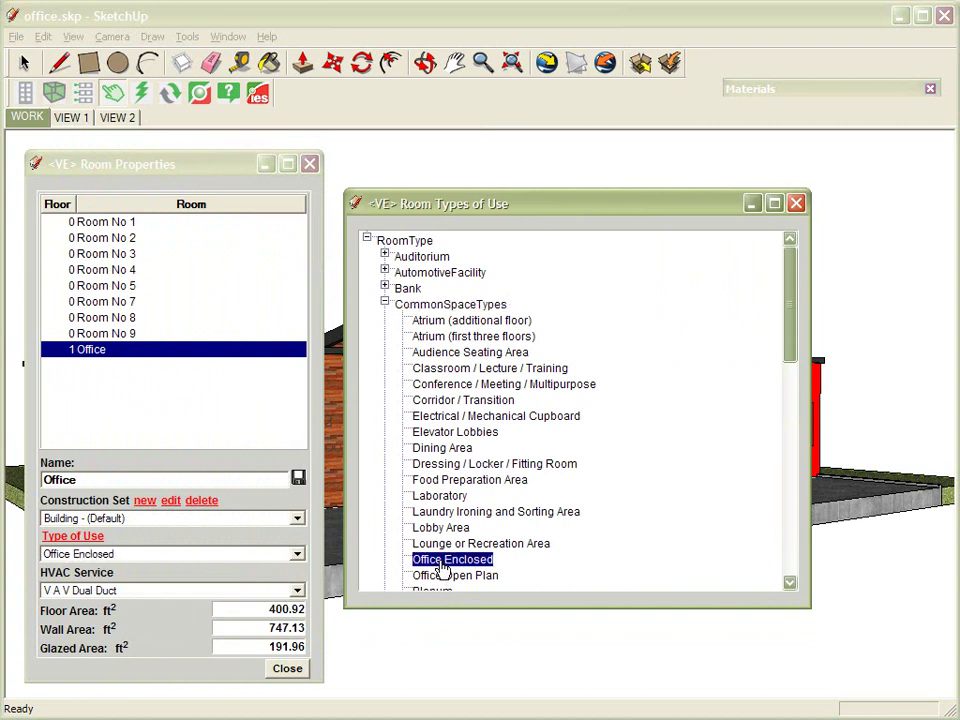
pyautogui.click(797, 205)
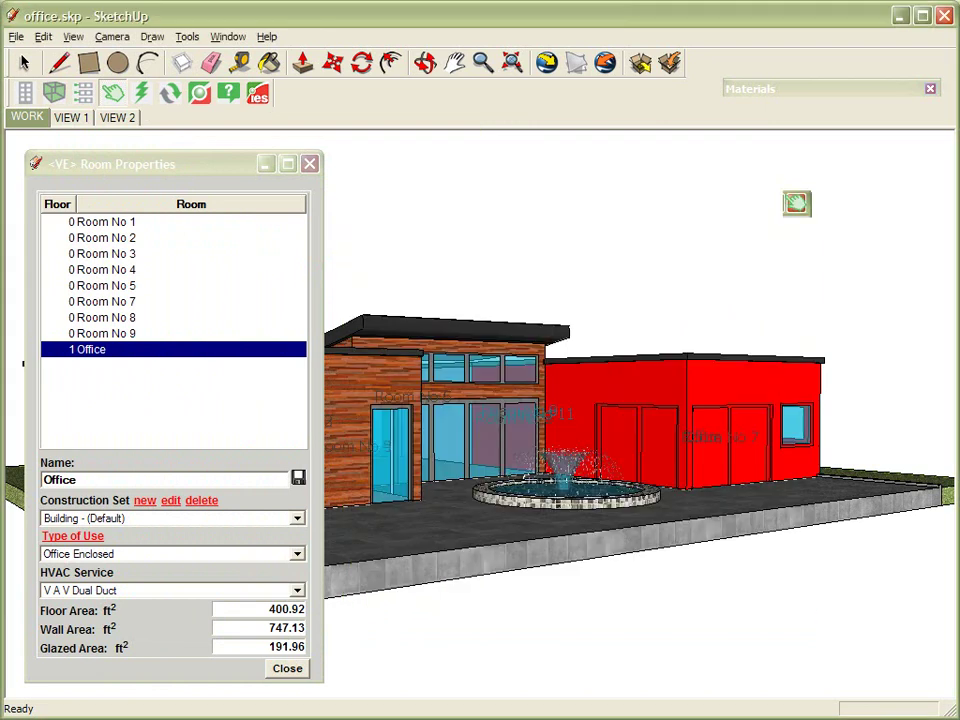
pyautogui.click(297, 554)
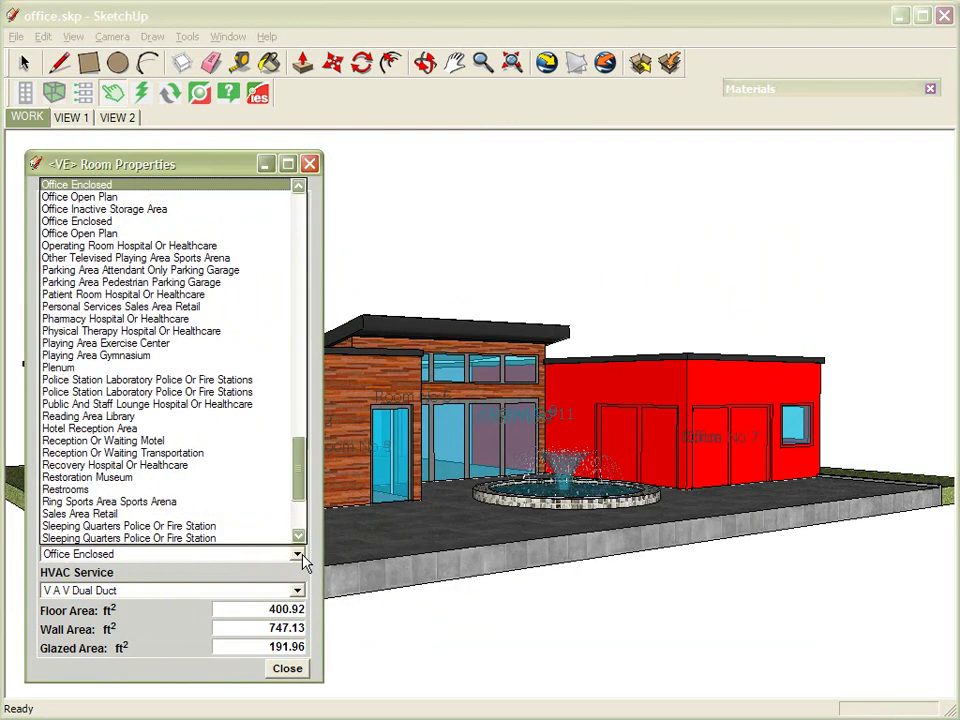
pyautogui.click(298, 556)
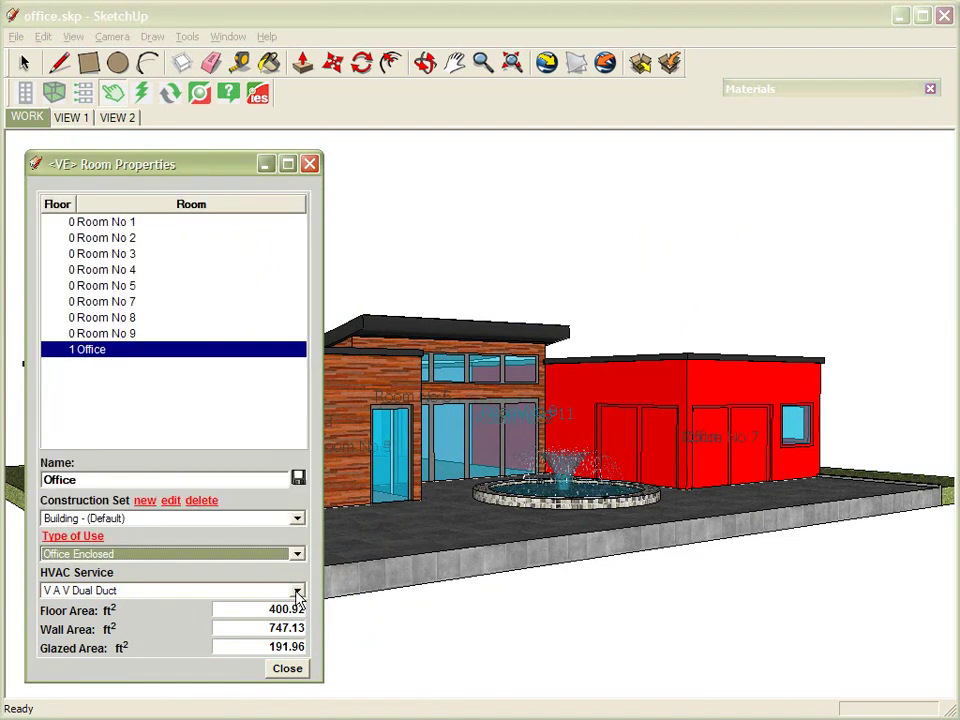
pyautogui.click(297, 591)
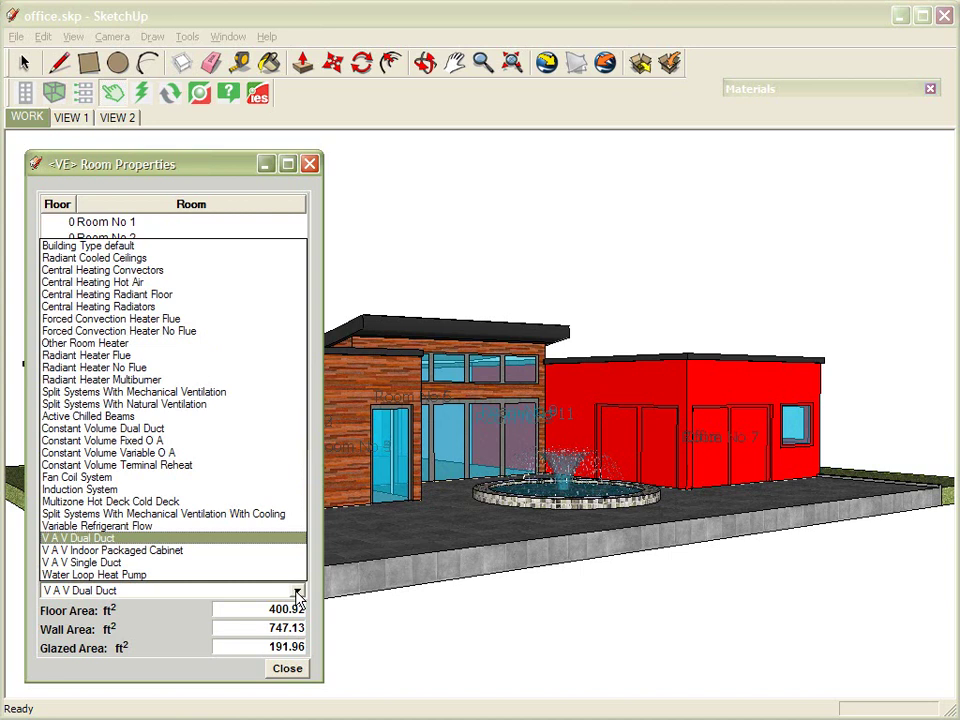
pyautogui.click(298, 592)
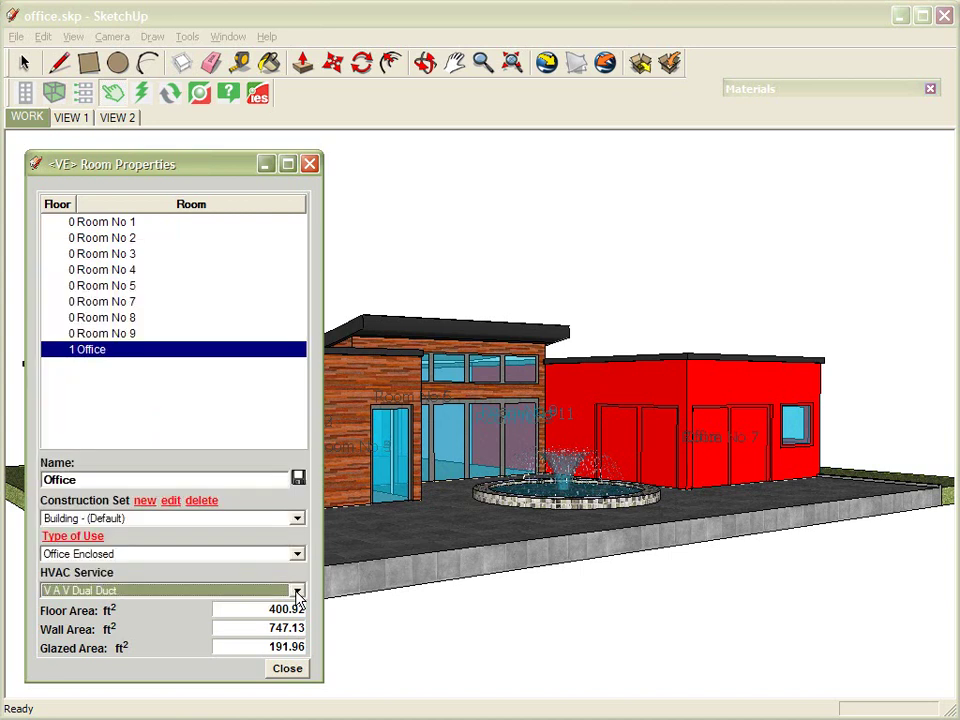
pyautogui.click(28, 118)
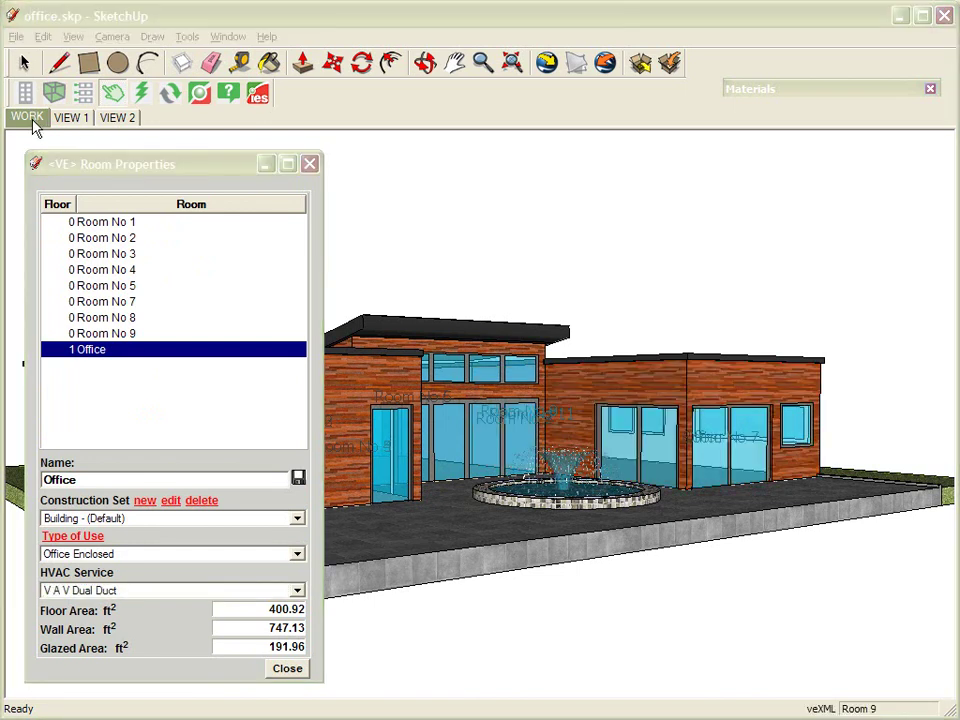
# Step: Run the VE-Ware 2030 Challenge with College/University selected as the building type
pyautogui.click(137, 93)
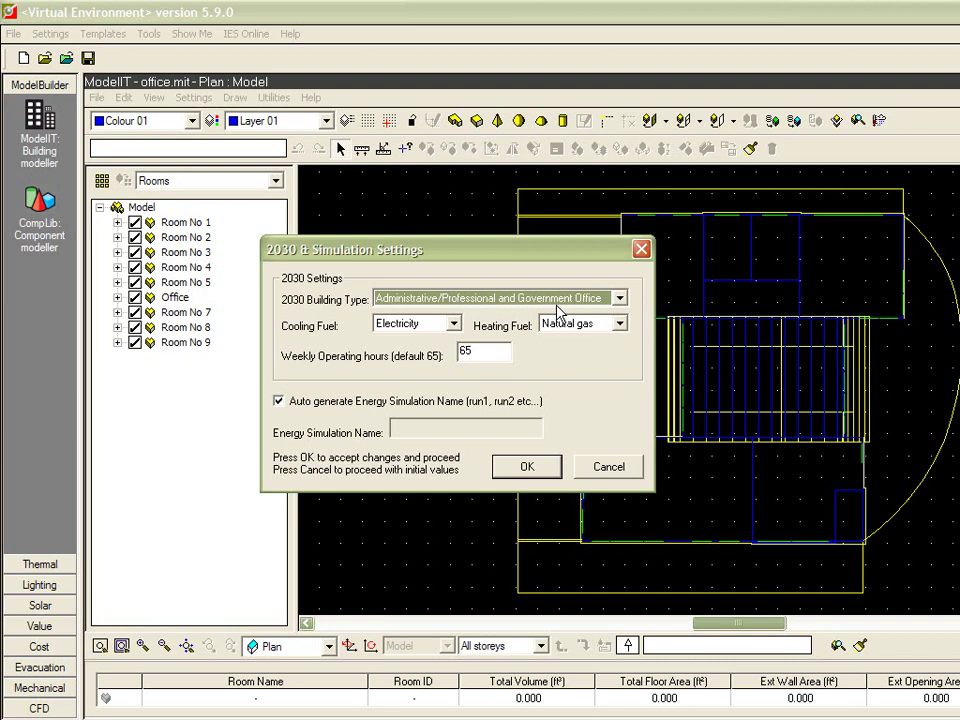
pyautogui.click(557, 301)
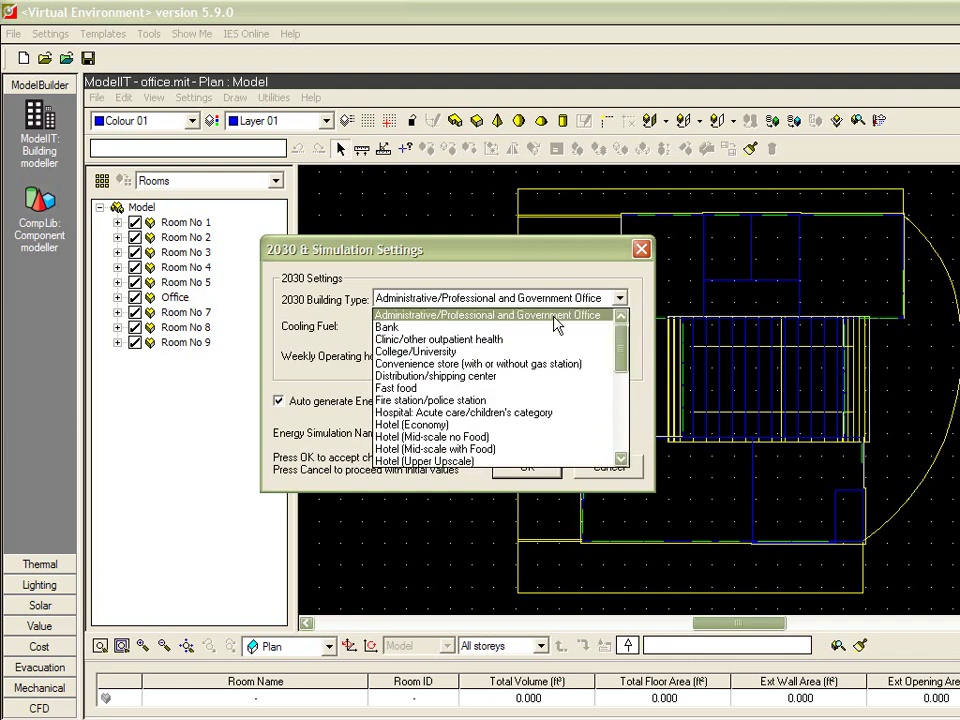
pyautogui.click(541, 352)
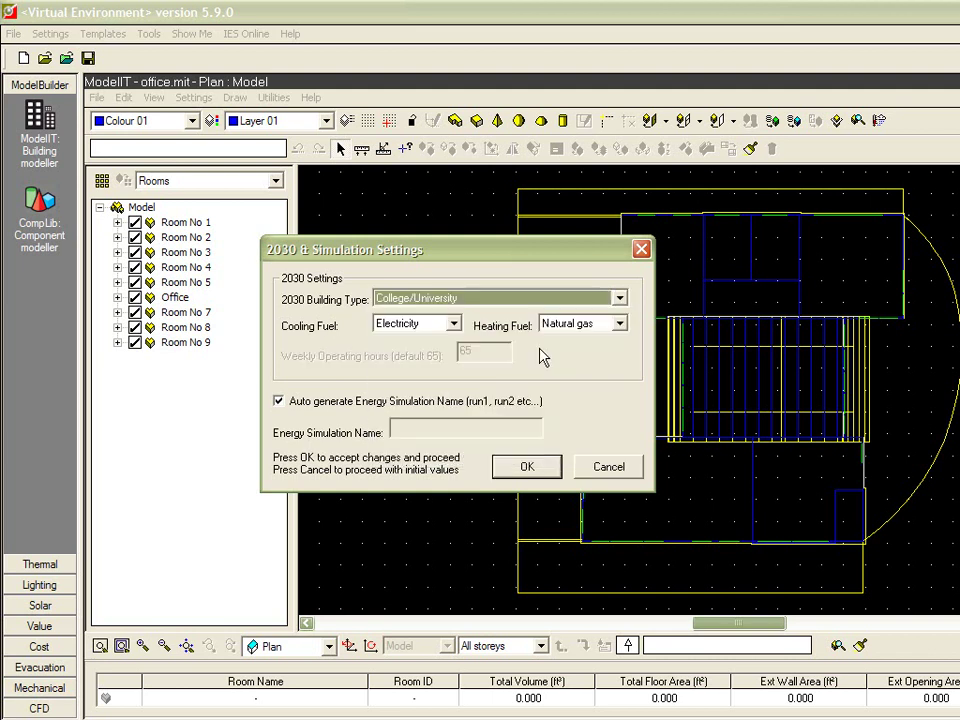
pyautogui.click(526, 470)
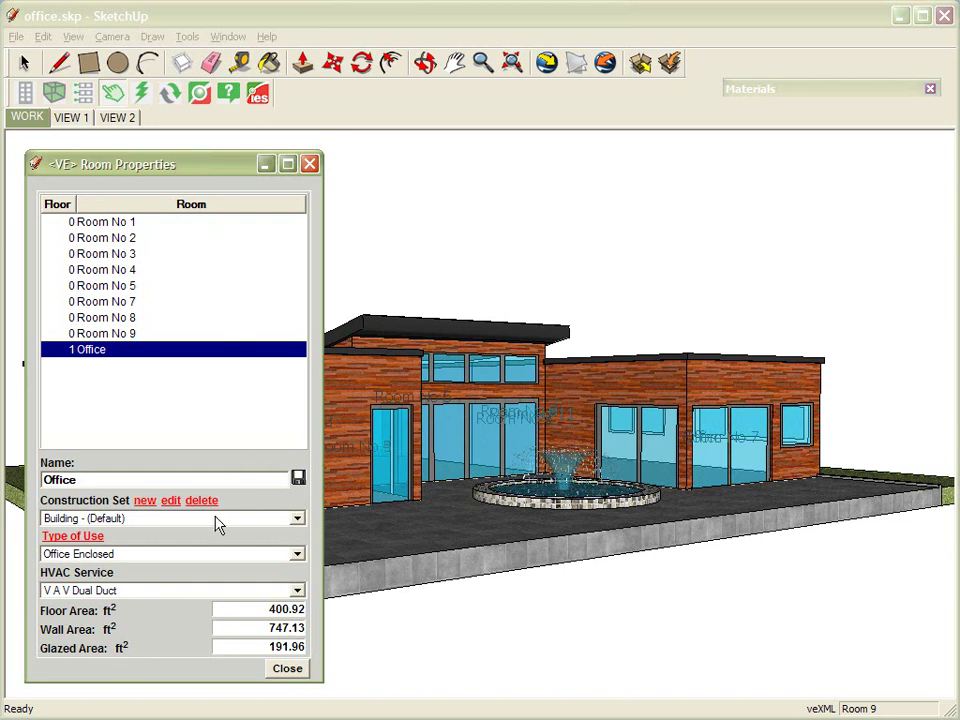
# Step: Save the Office room's Building construction set with heavyweight concrete and low-E glazing
pyautogui.click(172, 502)
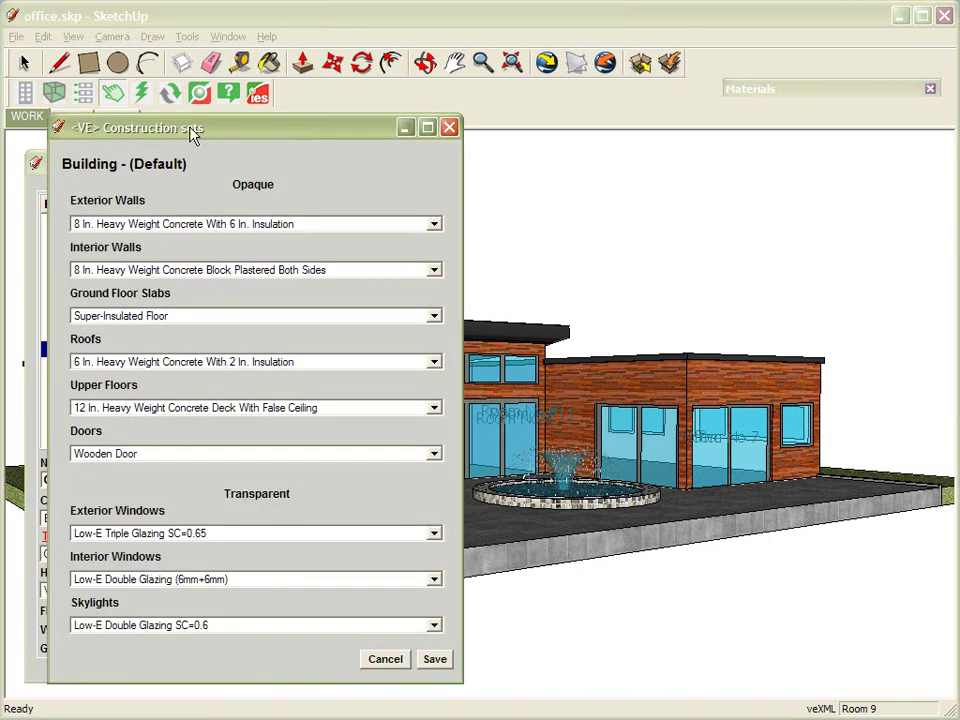
pyautogui.moveTo(193, 132); pyautogui.dragTo(550, 147)
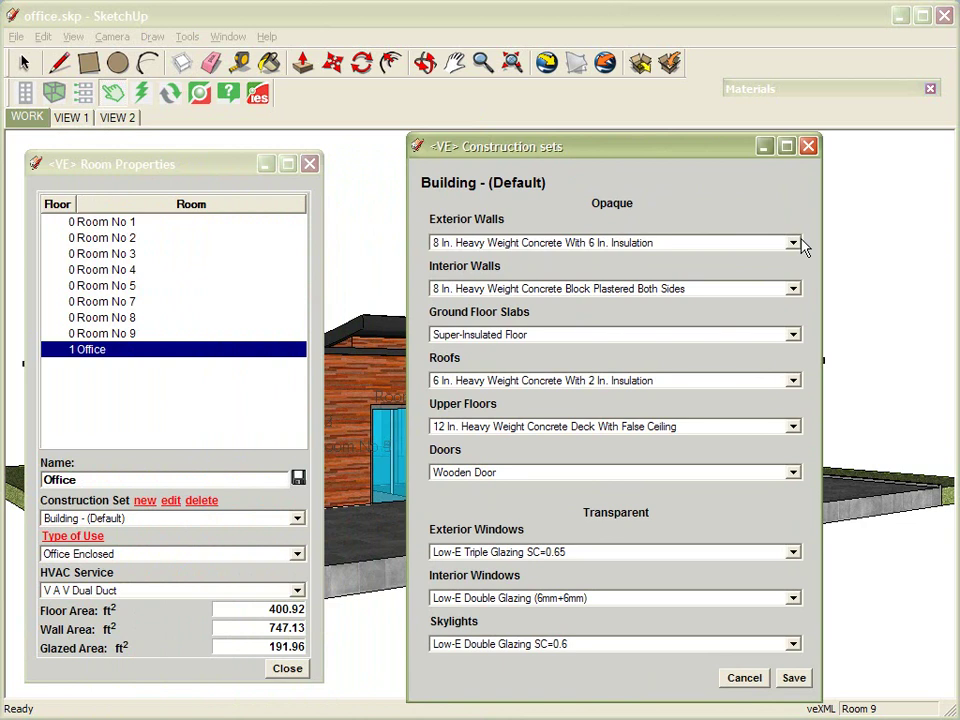
pyautogui.click(802, 682)
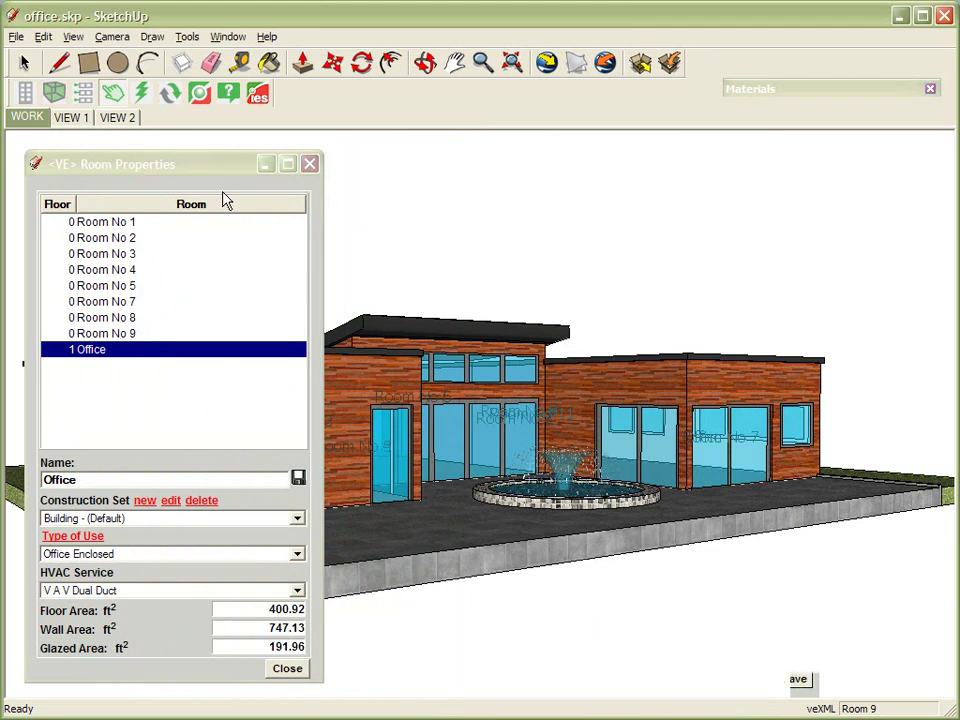
pyautogui.click(142, 94)
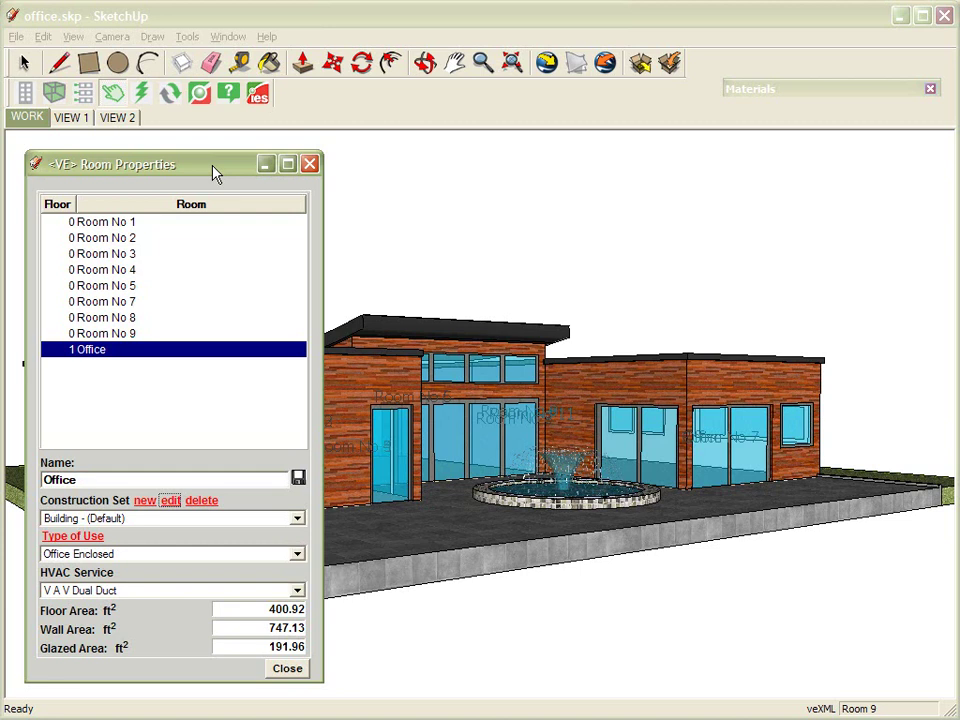
# Step: Launch the IES VE Sustainability Toolkit to convert the office model for analysis
pyautogui.click(176, 95)
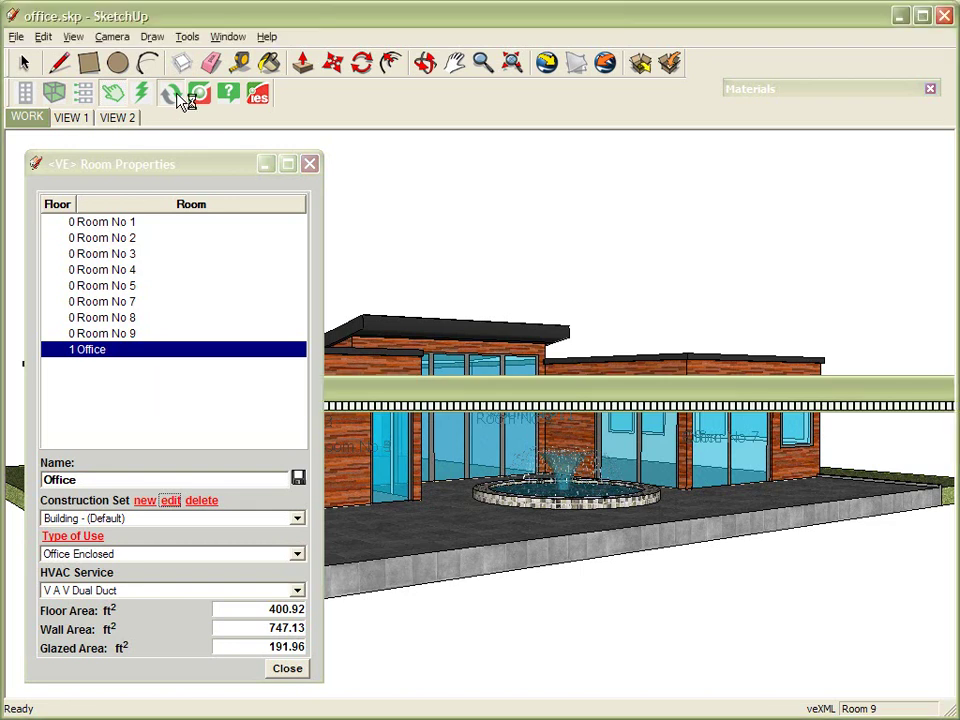